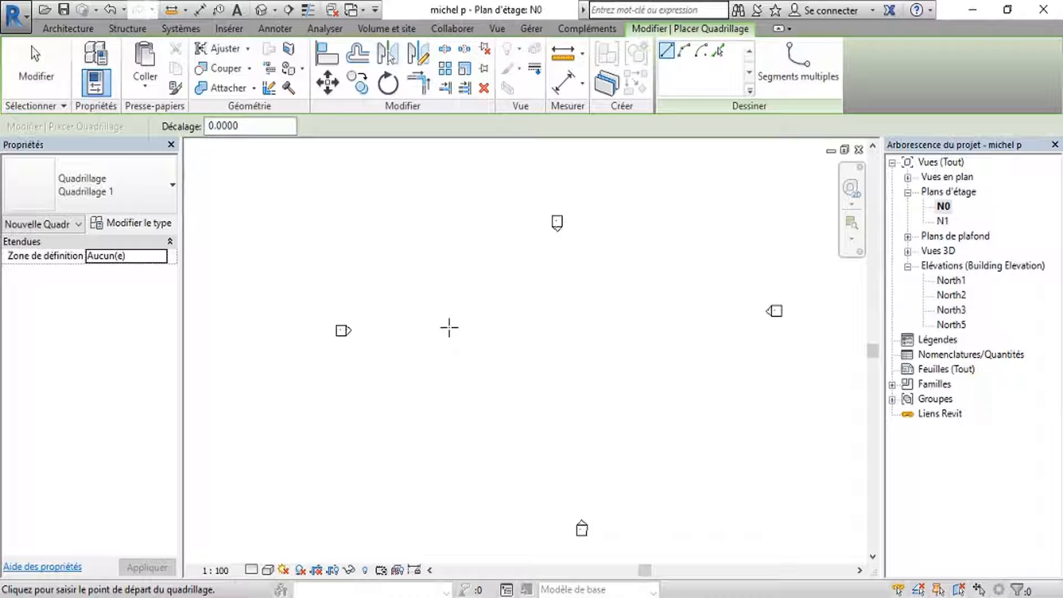
Step: Draw a horizontal grid line between the elevation markers and a vertical one crossing it at its middle, in two segments
left_click(448, 327)
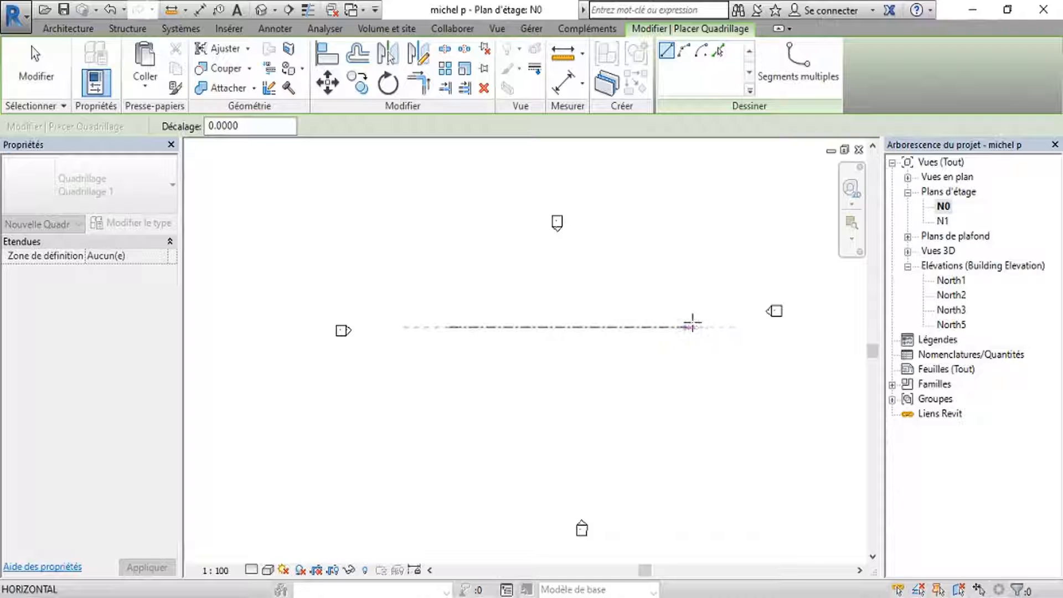
left_click(691, 326)
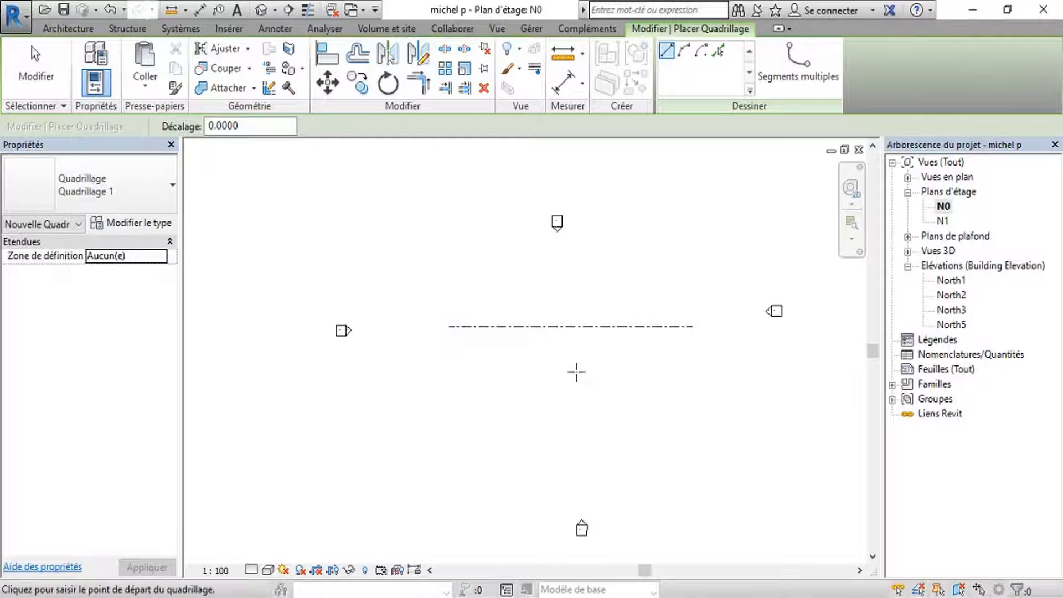
scroll(576, 365, "up", 2)
left_click(559, 321)
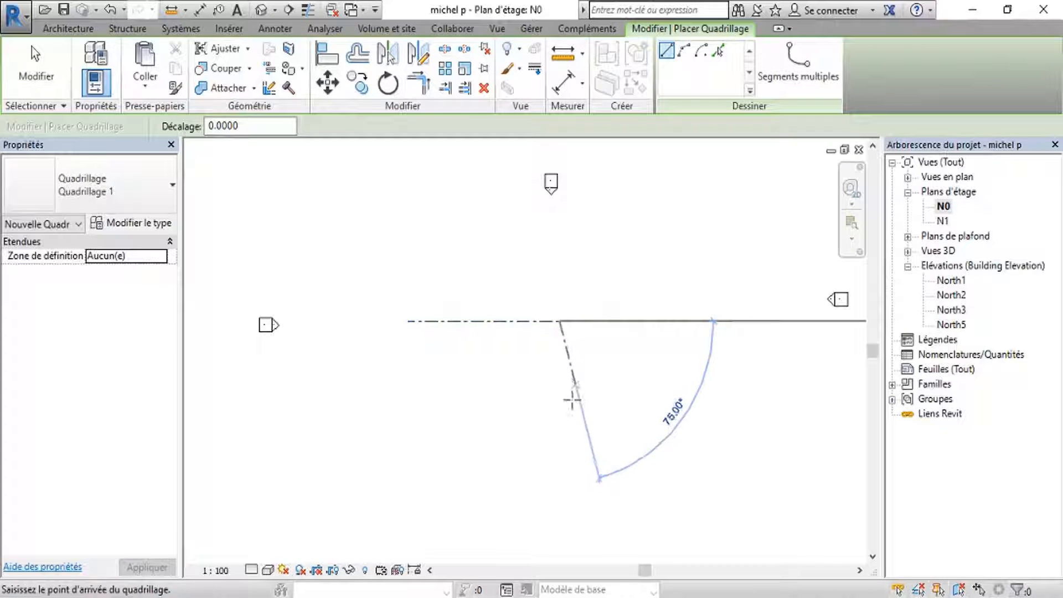
left_click(560, 432)
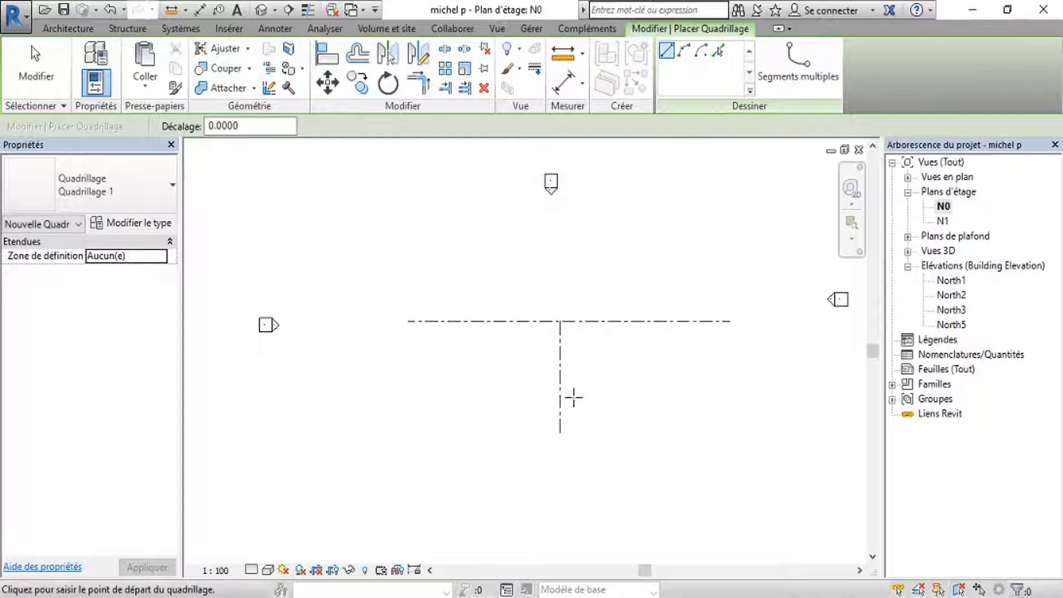
left_click(558, 321)
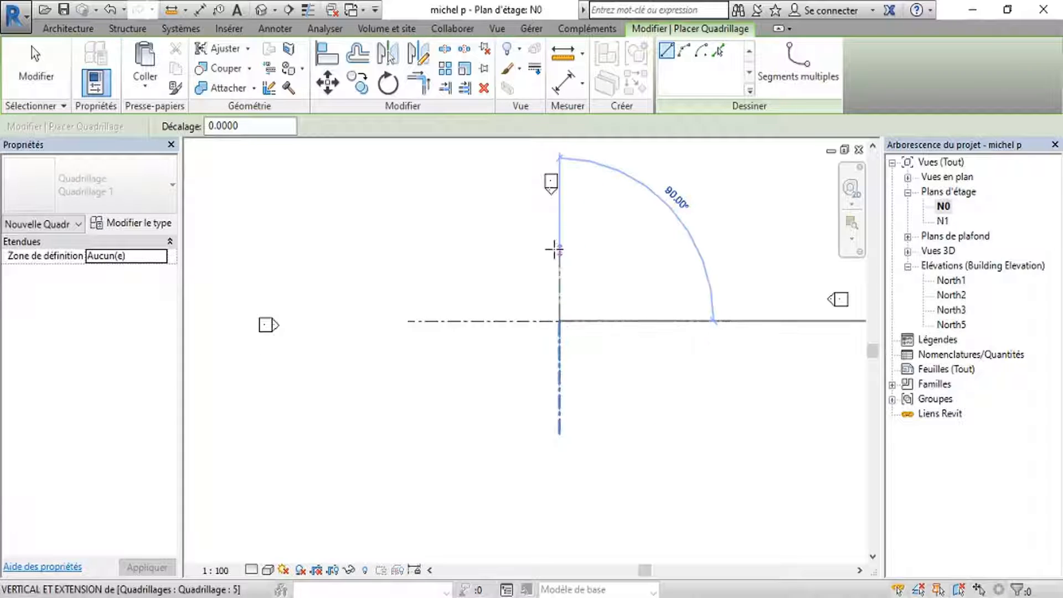
left_click(561, 206)
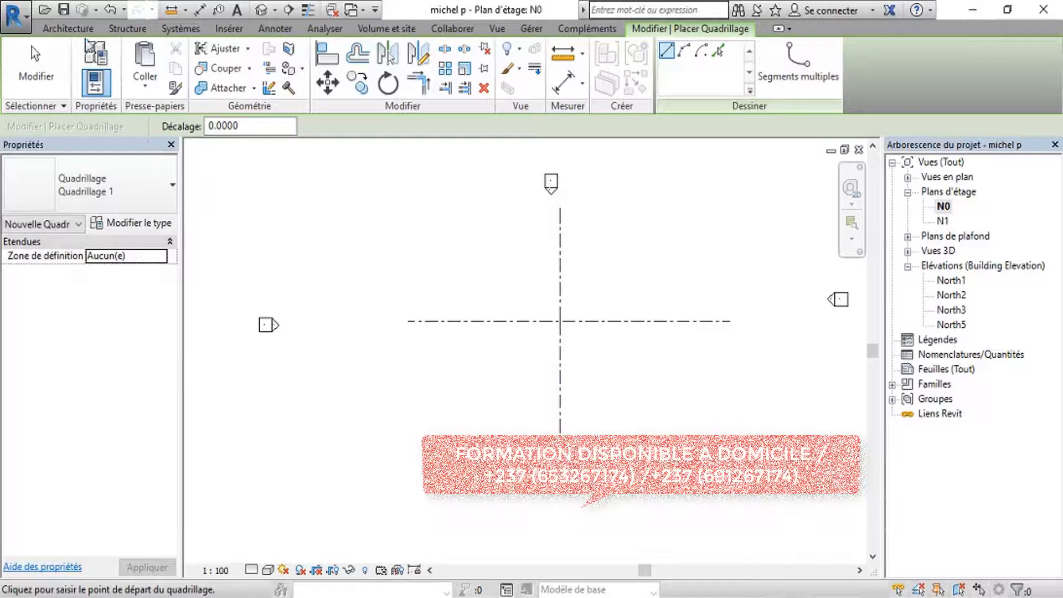
Step: Create a full-step spiral stair run centred on the grid intersection with a radius of 1.15
left_click(68, 28)
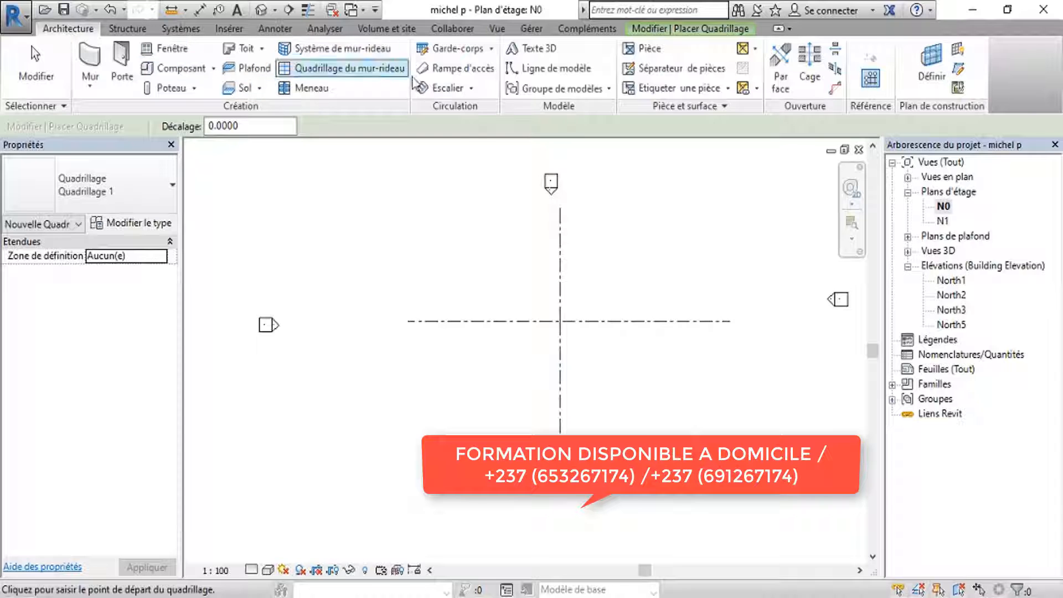
left_click(457, 89)
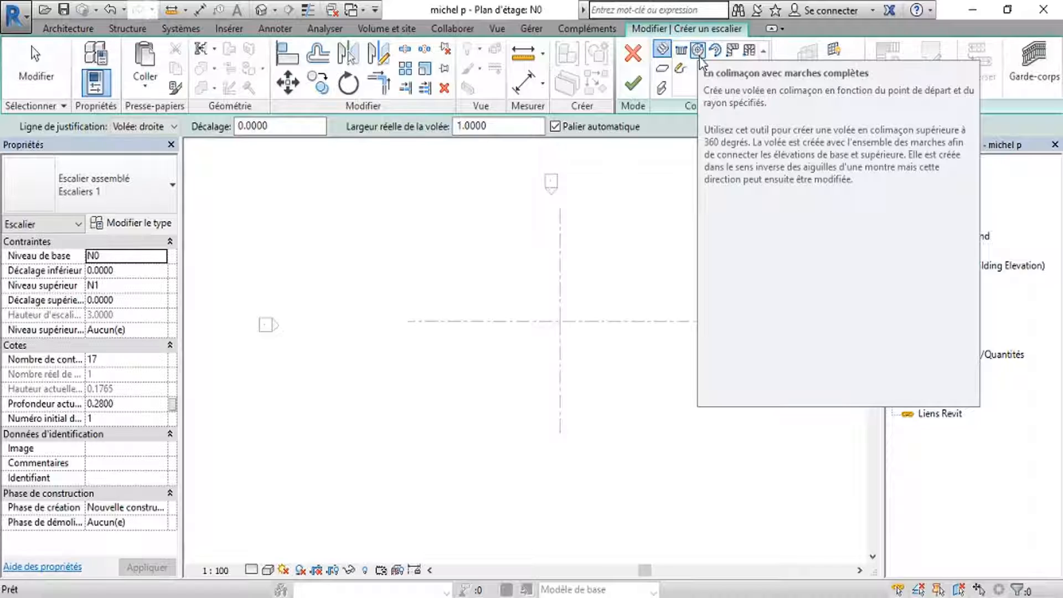
left_click(698, 54)
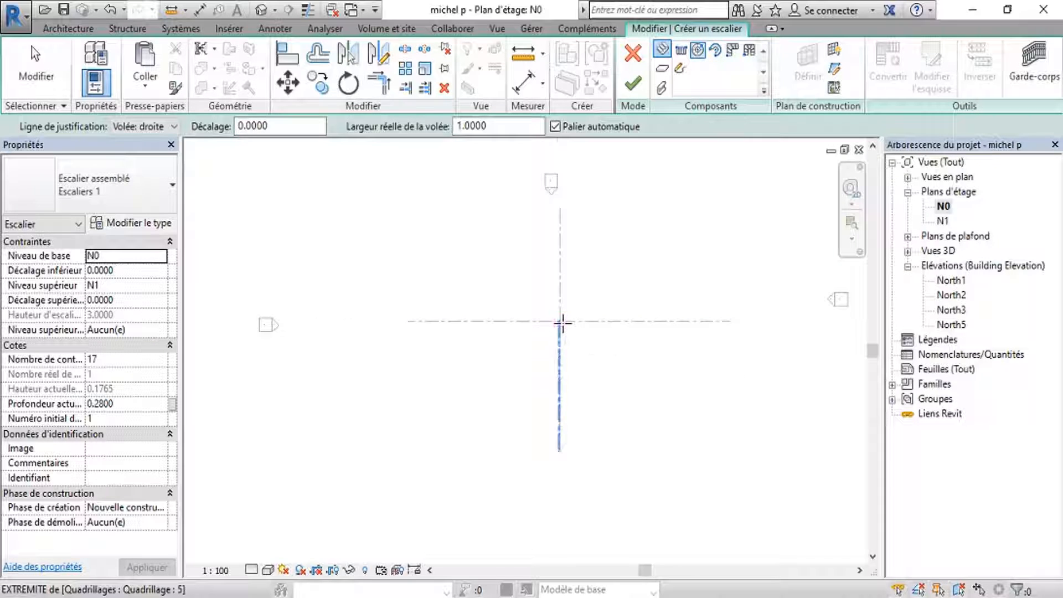
scroll(562, 322, "up", 4)
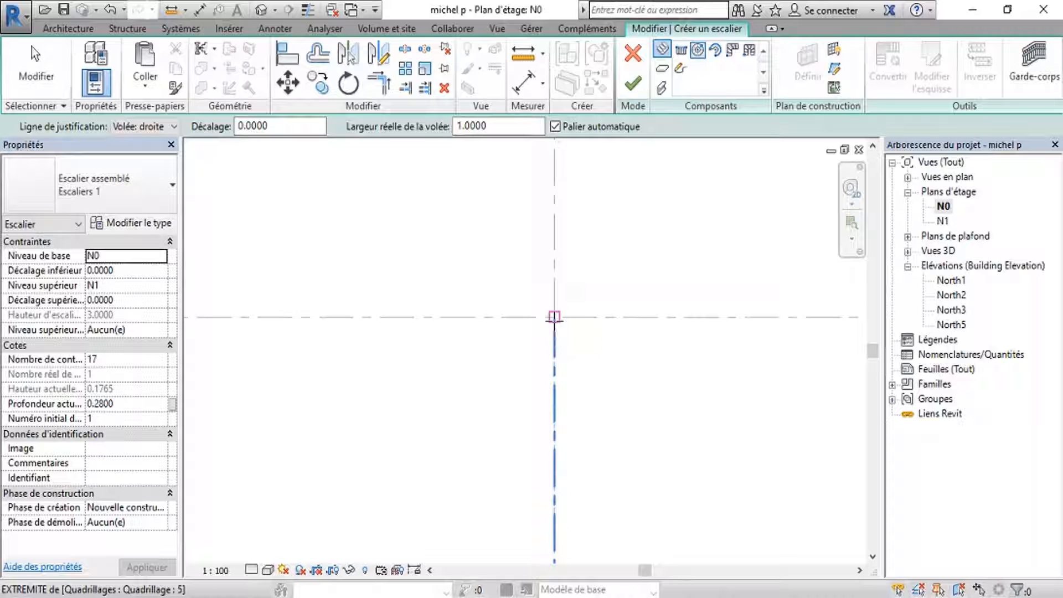
left_click(554, 316)
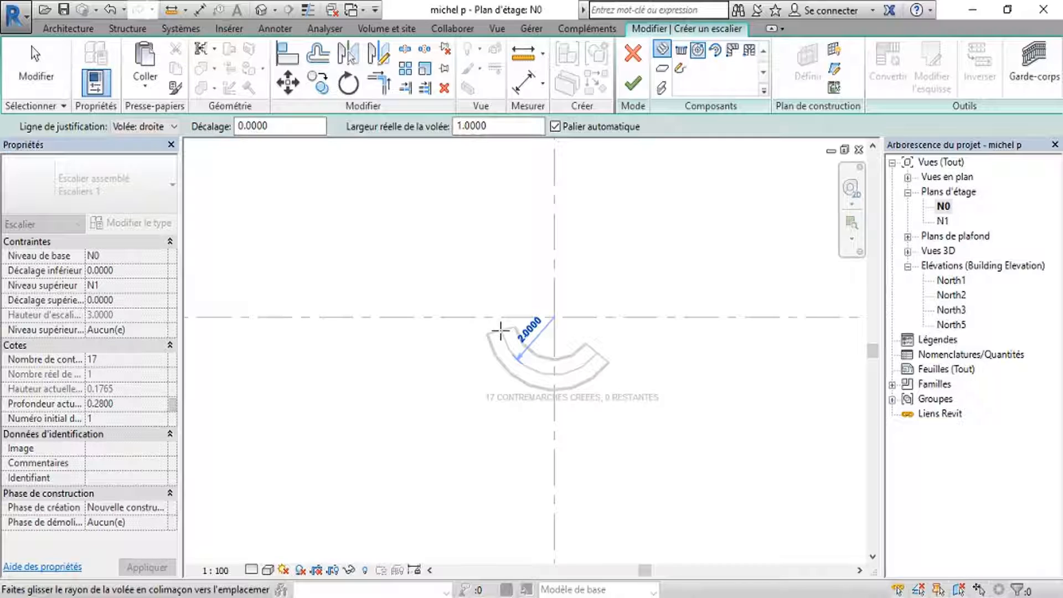
type("1.15")
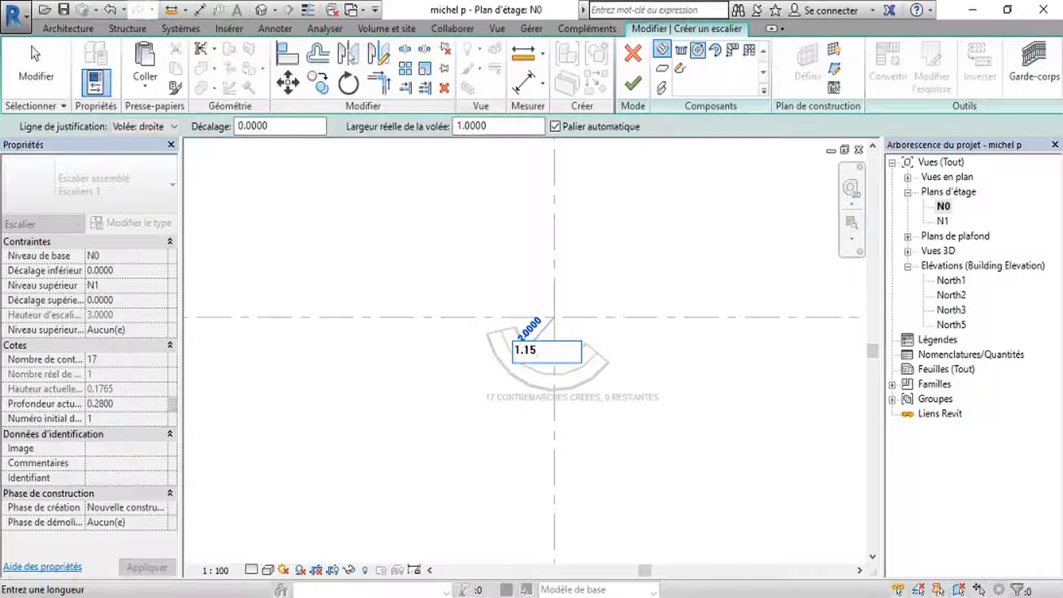
key("Return")
key("Escape")
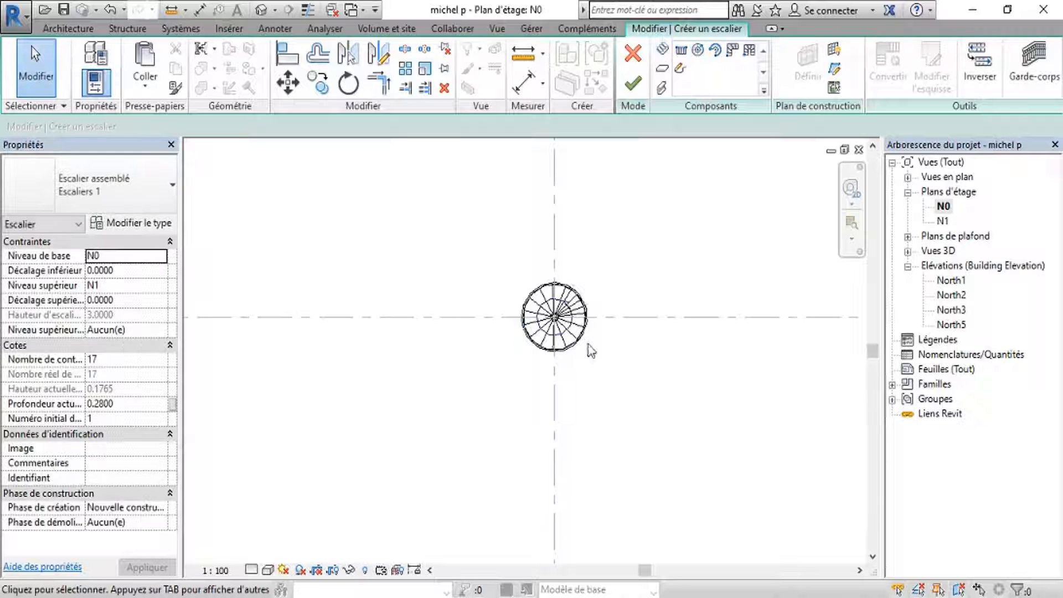
Step: Examine the spiral stair run closely in plan and in the default 3D view
scroll(530, 329, "up", 4)
middle_click_drag(612, 288, 472, 295)
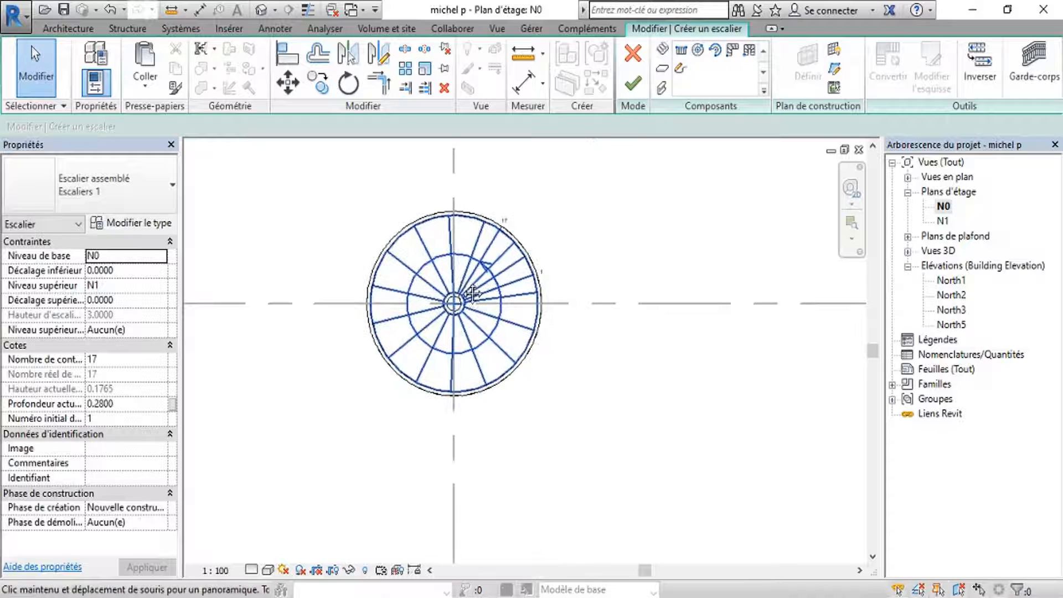
scroll(459, 264, "up", 2)
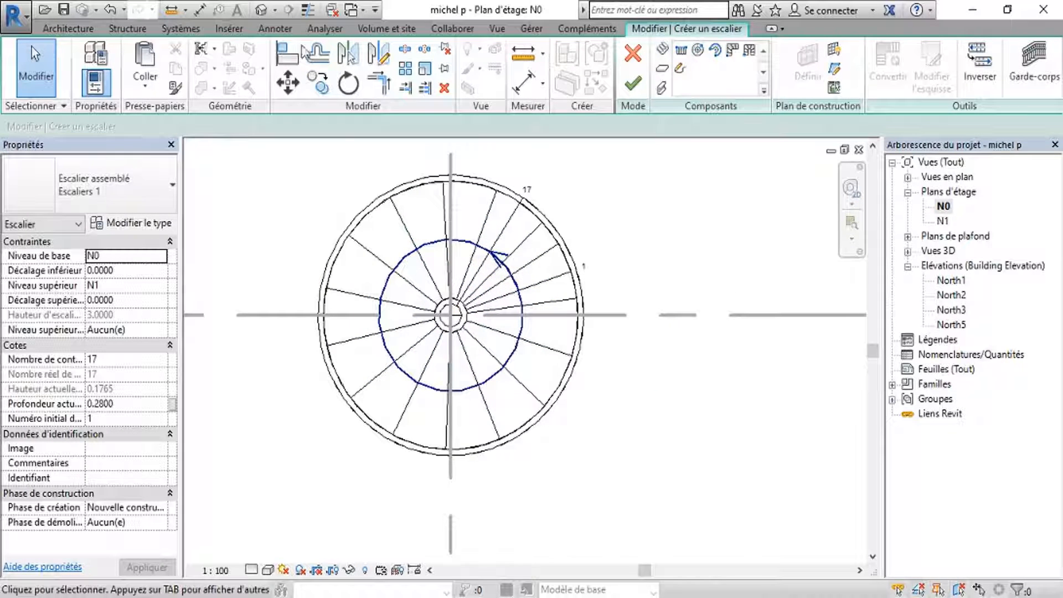
left_click(261, 11)
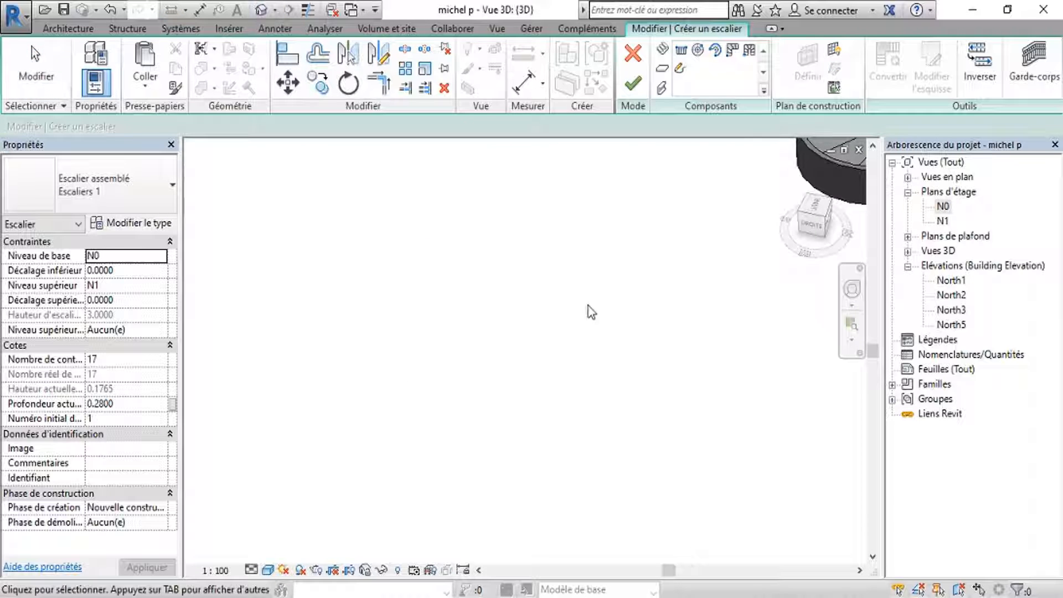
scroll(350, 363, "down", 1)
middle_click_drag(482, 378, 415, 394)
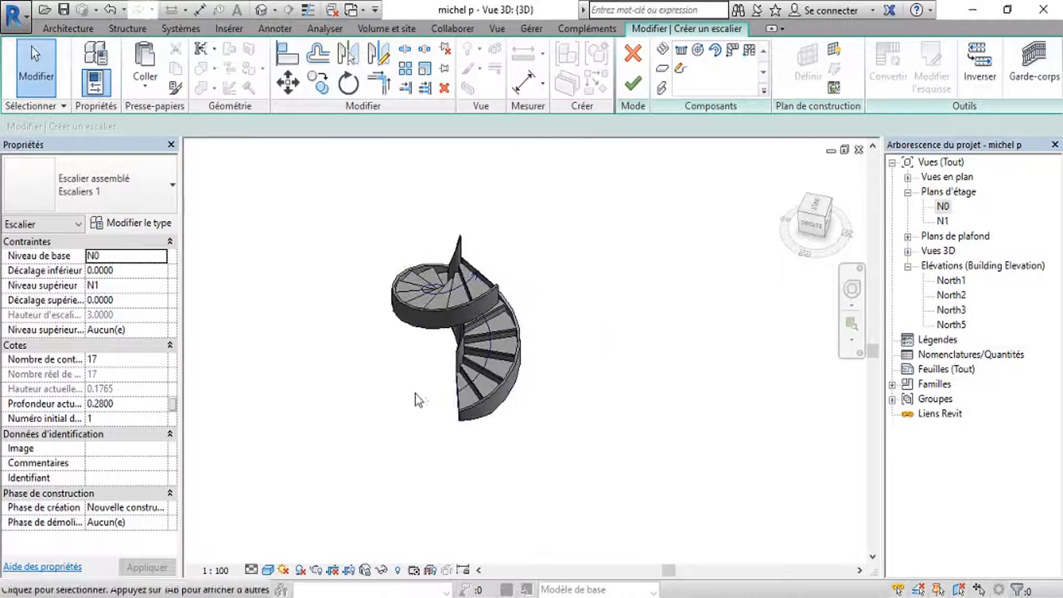
scroll(420, 382, "up", 1)
scroll(421, 380, "down", 1)
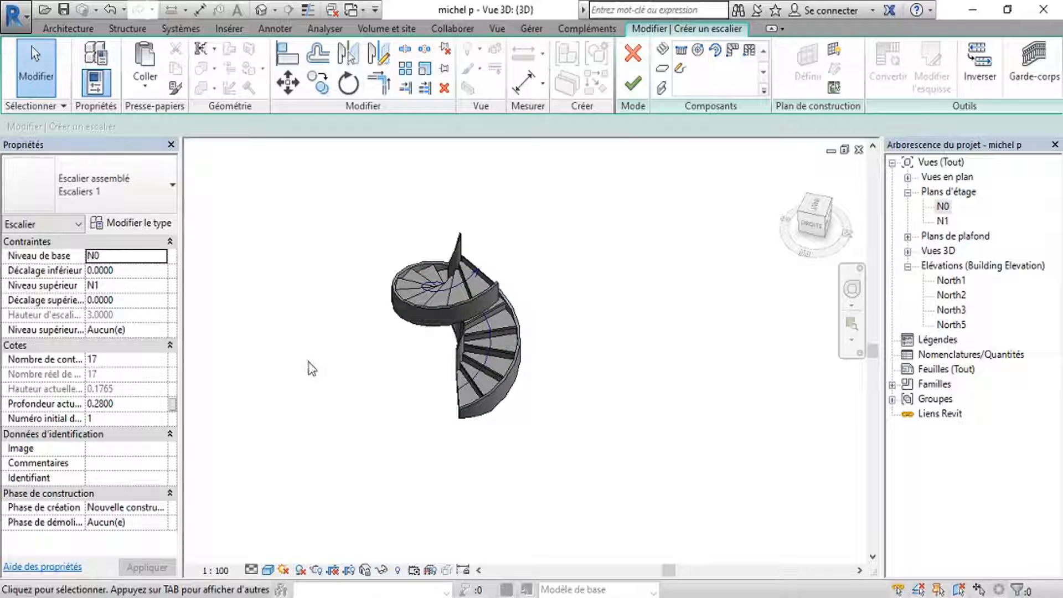
Step: Set the right and left supports of the stair type Escaliers 1 to Aucun and finish the staircase
left_click(127, 226)
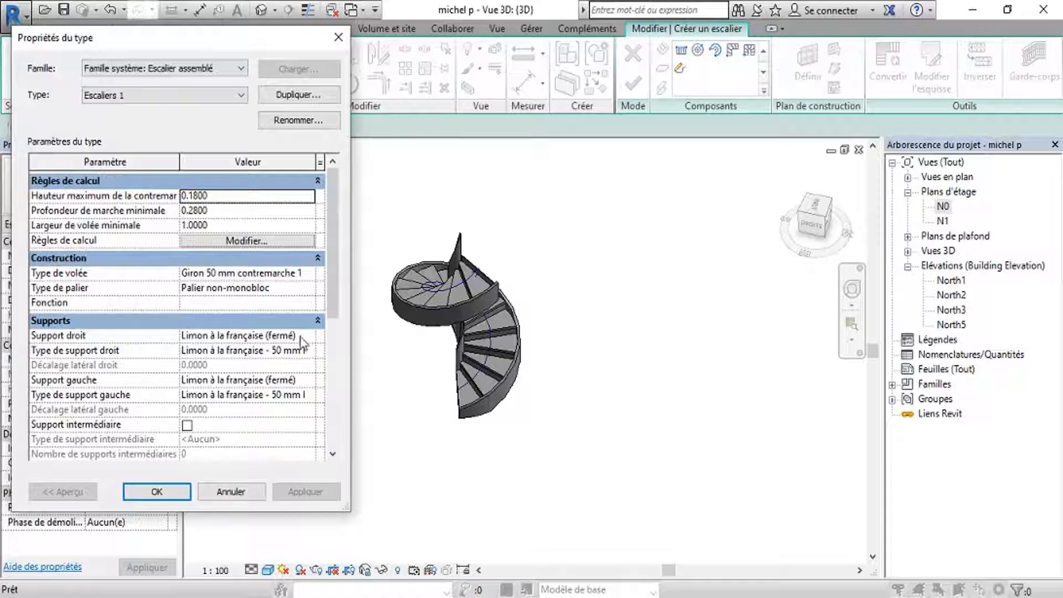
left_click(302, 335)
left_click(307, 336)
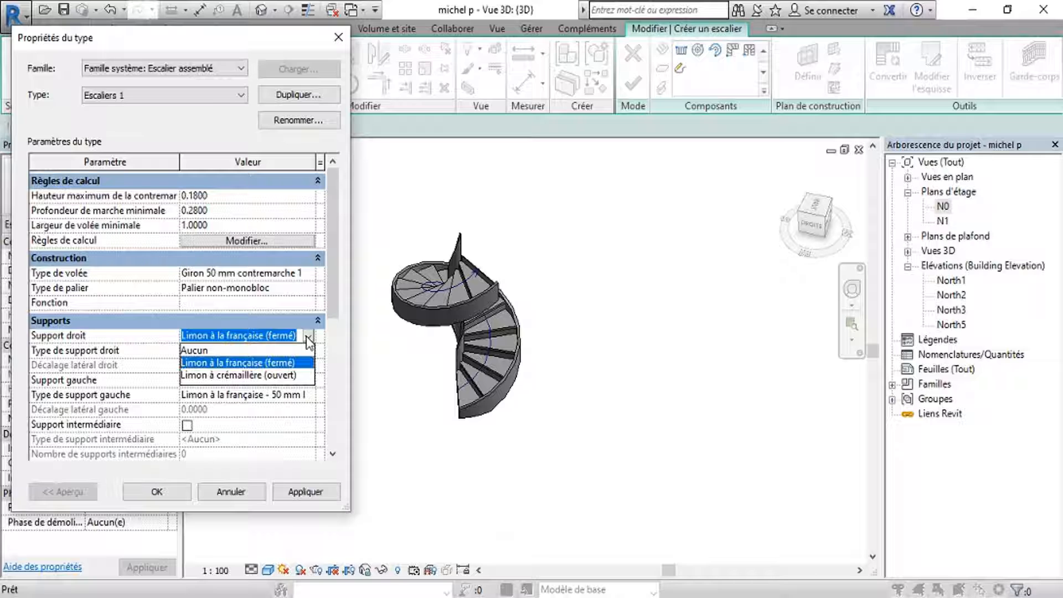
left_click(271, 353)
left_click(302, 381)
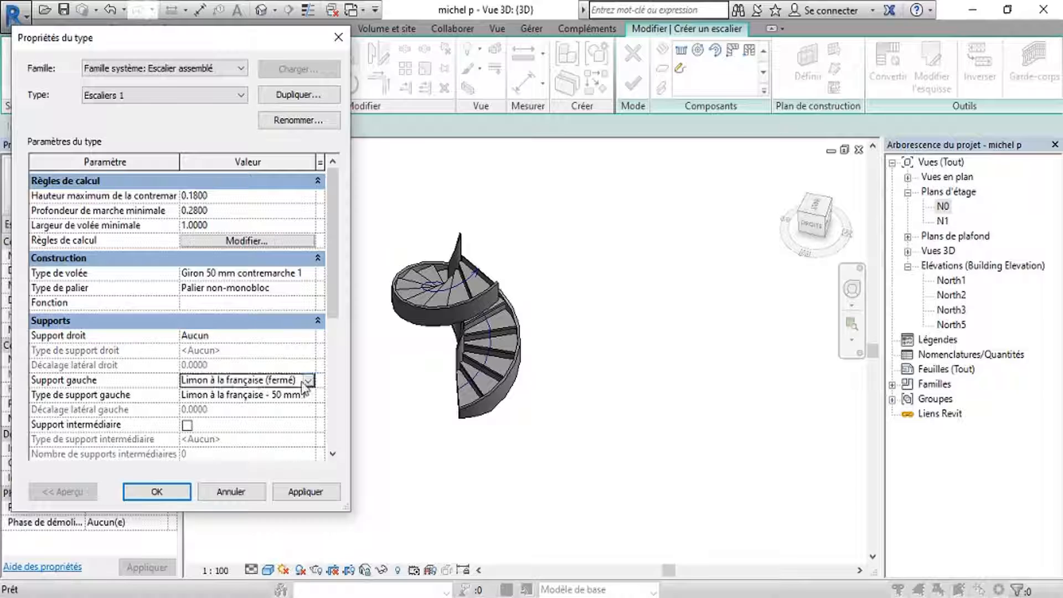
left_click(308, 380)
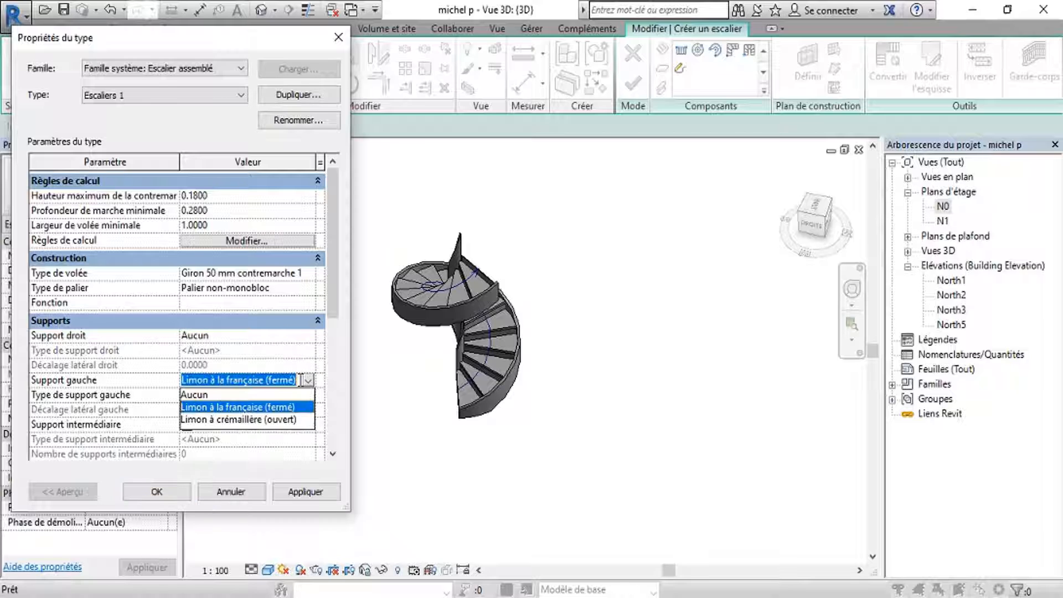
left_click(235, 395)
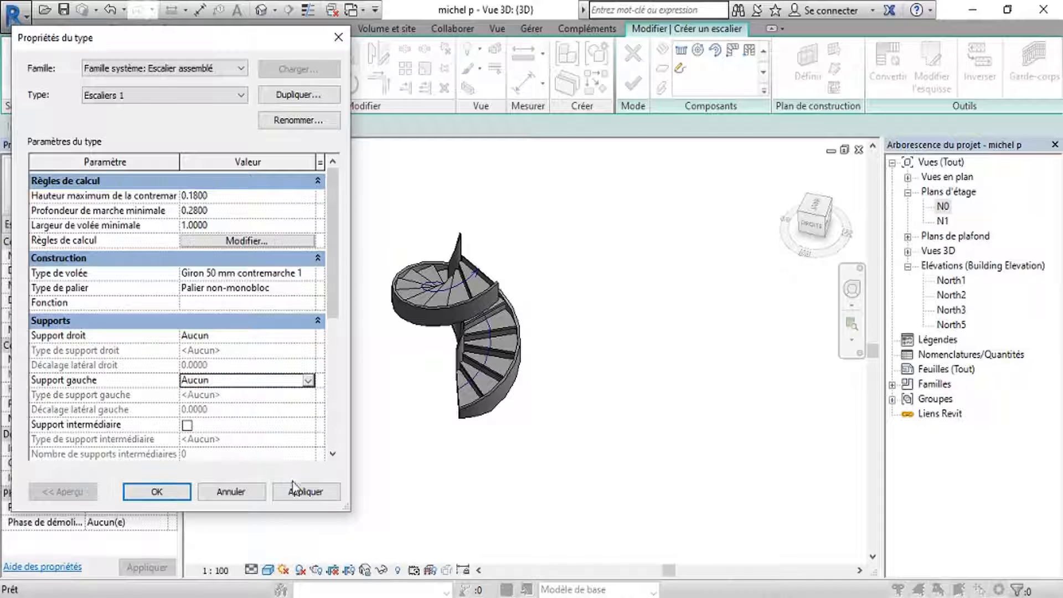
left_click(304, 492)
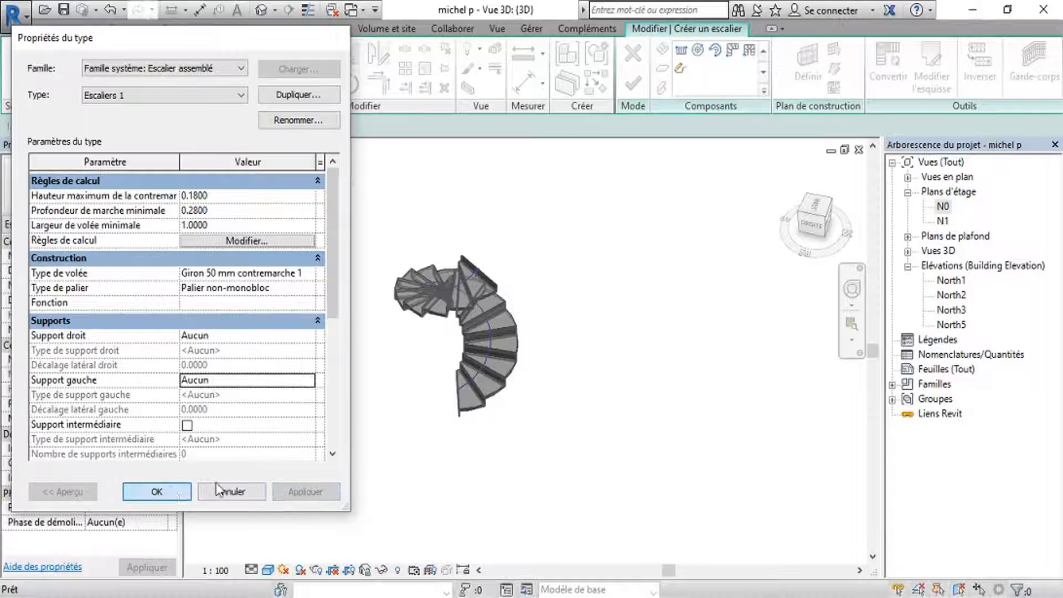
left_click(156, 491)
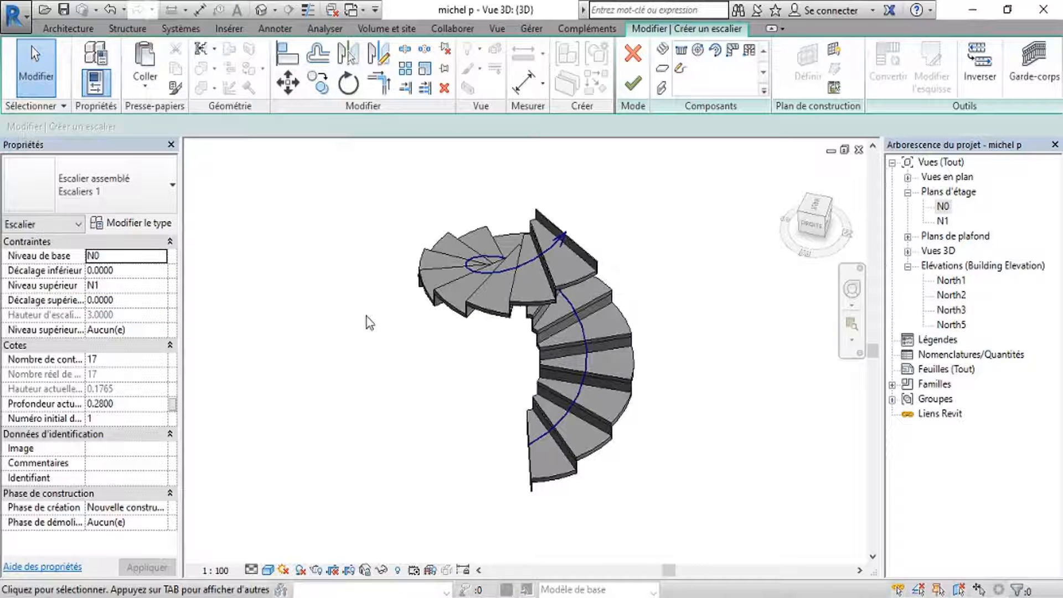
scroll(370, 323, "down", 2)
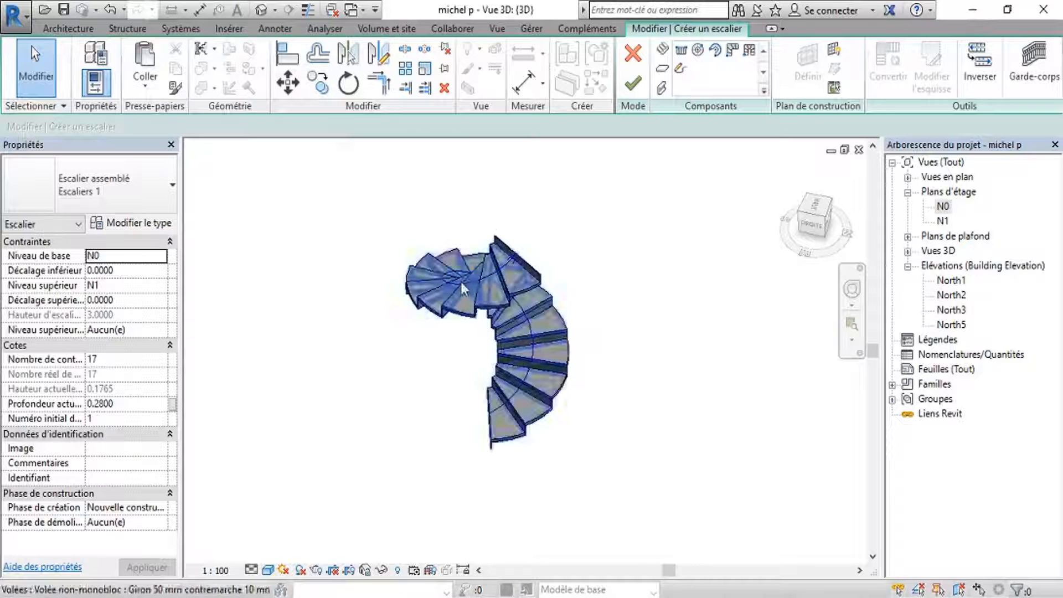
left_click(633, 84)
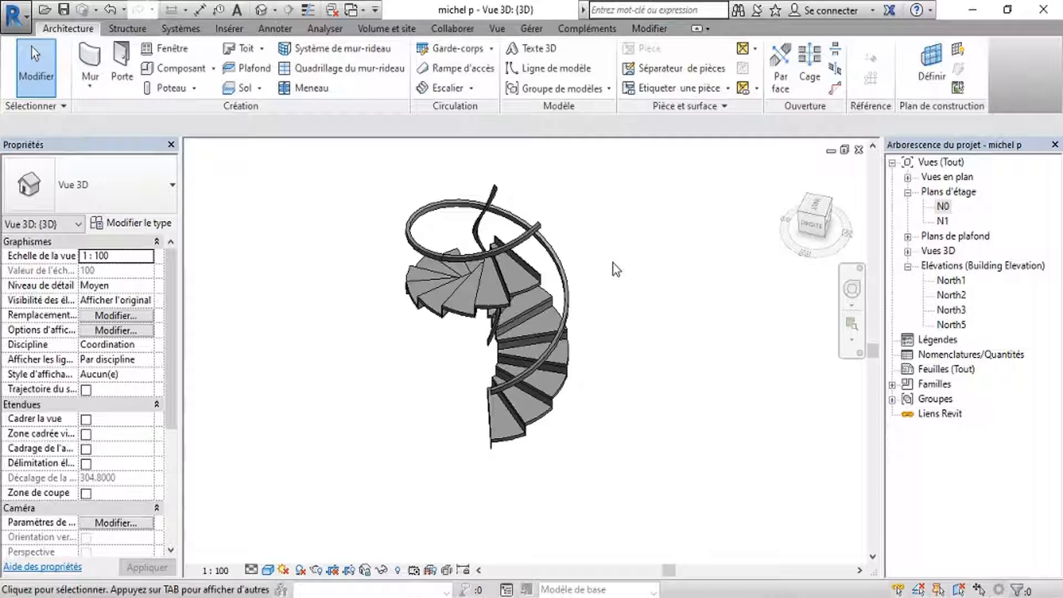
Step: Change both the outer and inner railings of the spiral stair to the type Type Bateau
mouse_move(612, 263)
middle_mouse_down("shift")
mouse_move(603, 284)
mouse_move(539, 297)
mouse_move(617, 270)
middle_mouse_up("shift")
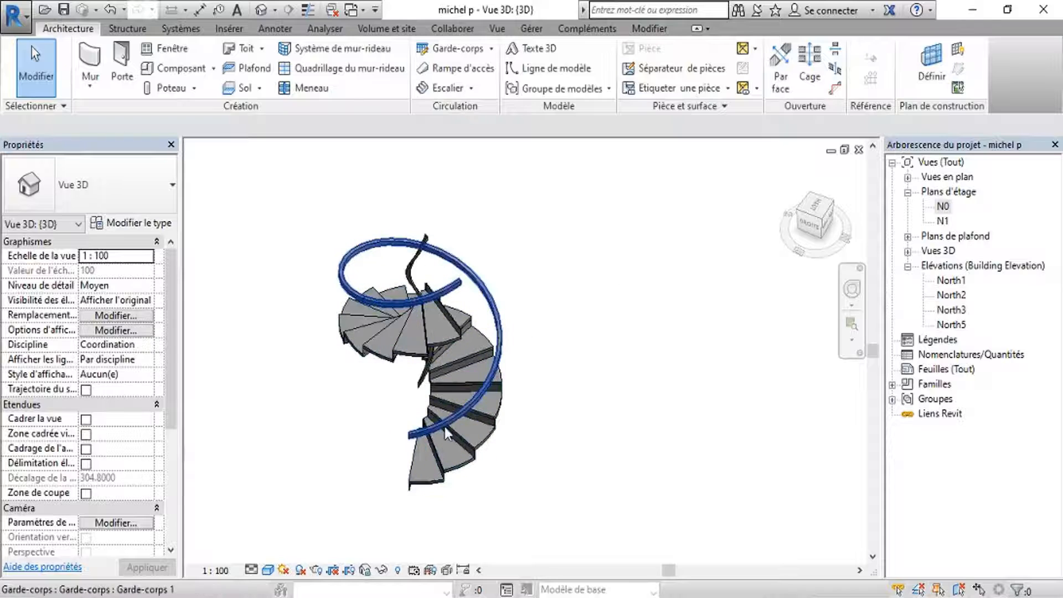
middle_click_drag(503, 470, 527, 401)
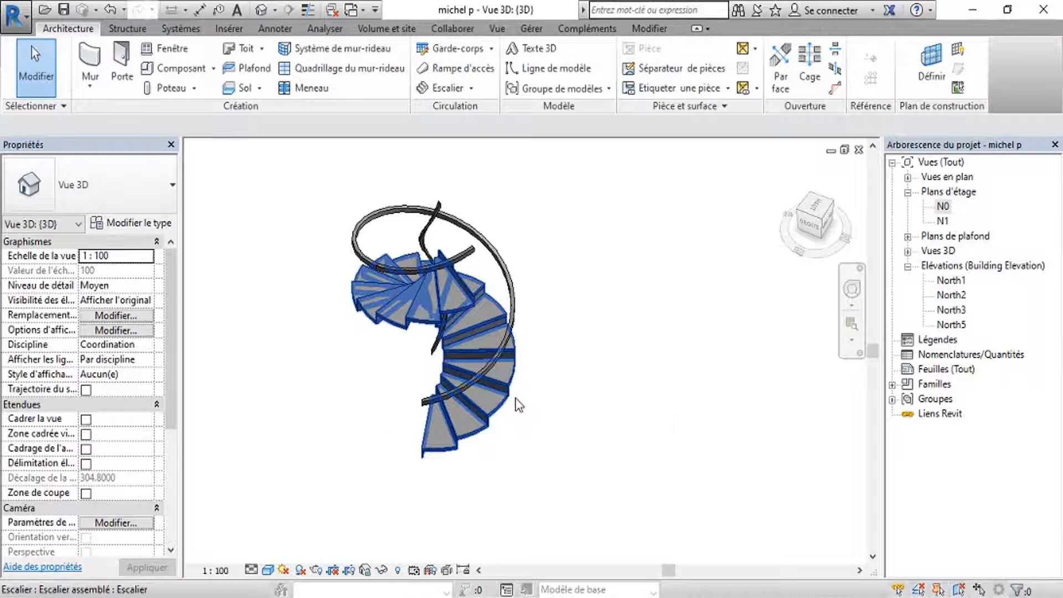
left_click(510, 293)
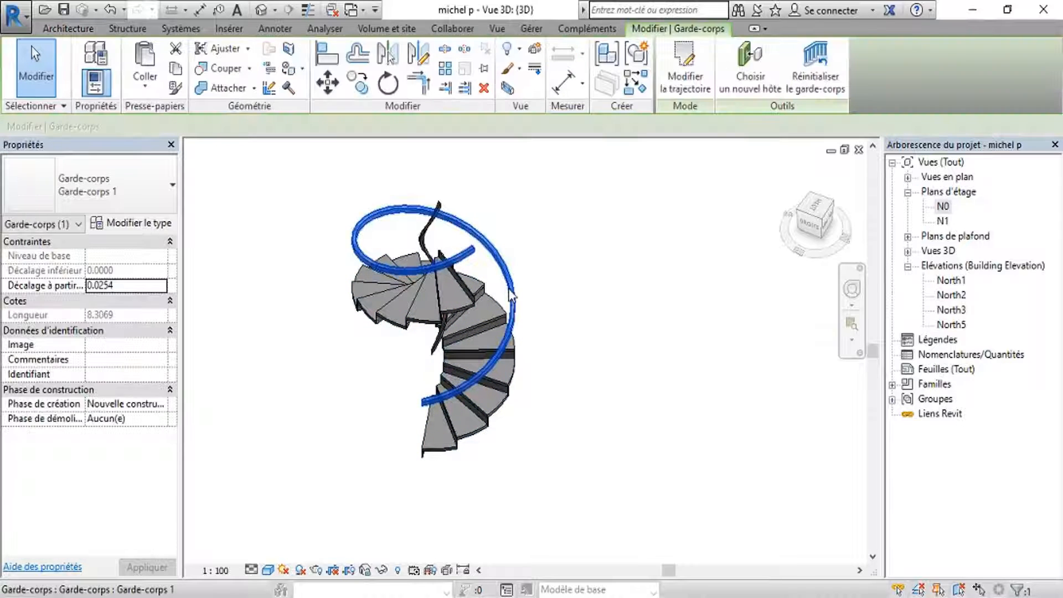
left_click(434, 235, "ctrl")
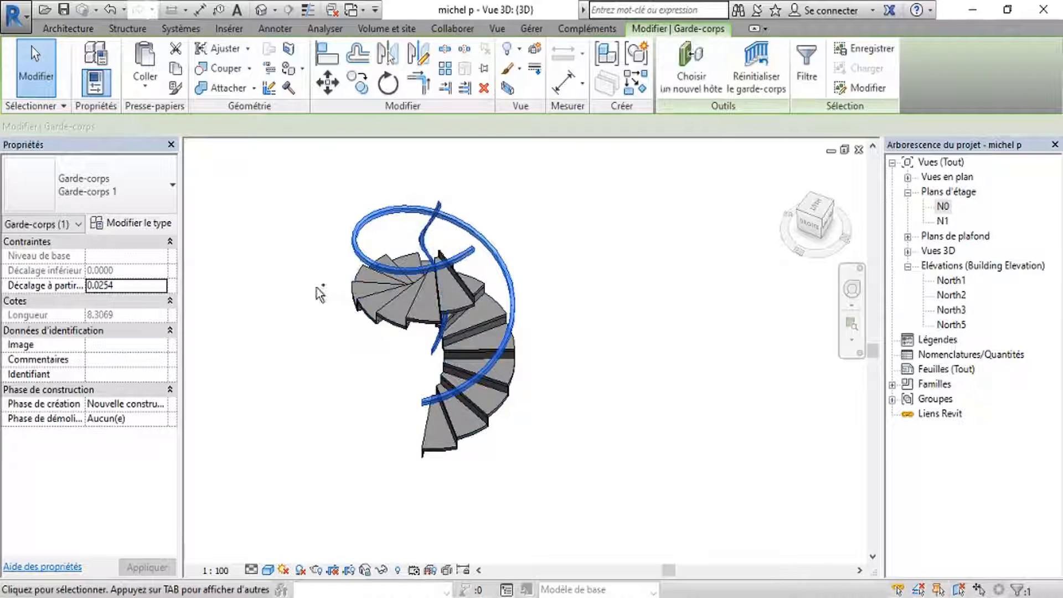
left_click(171, 188)
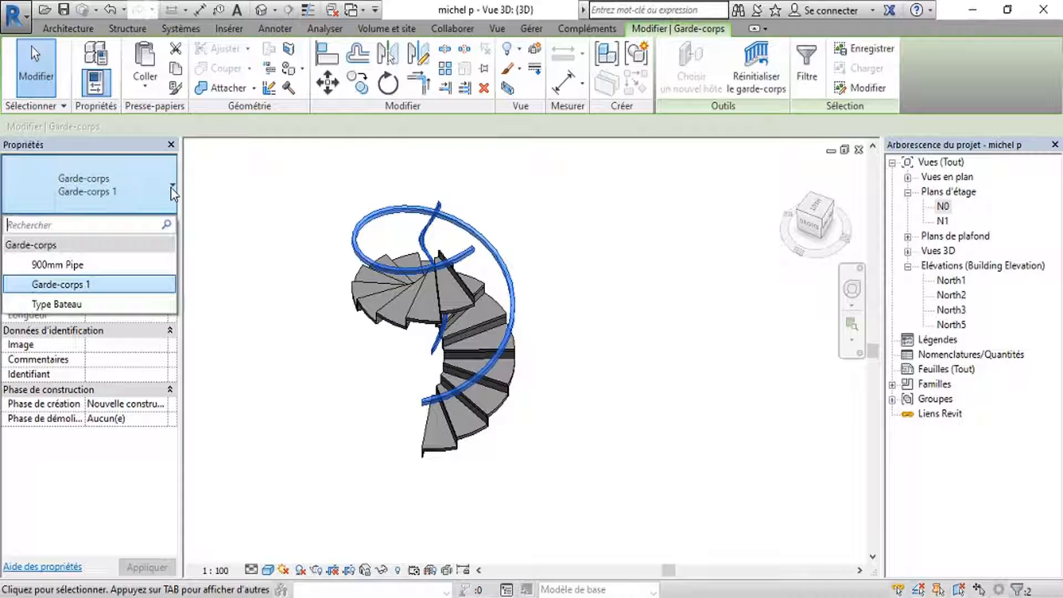
left_click(97, 305)
left_click(303, 334)
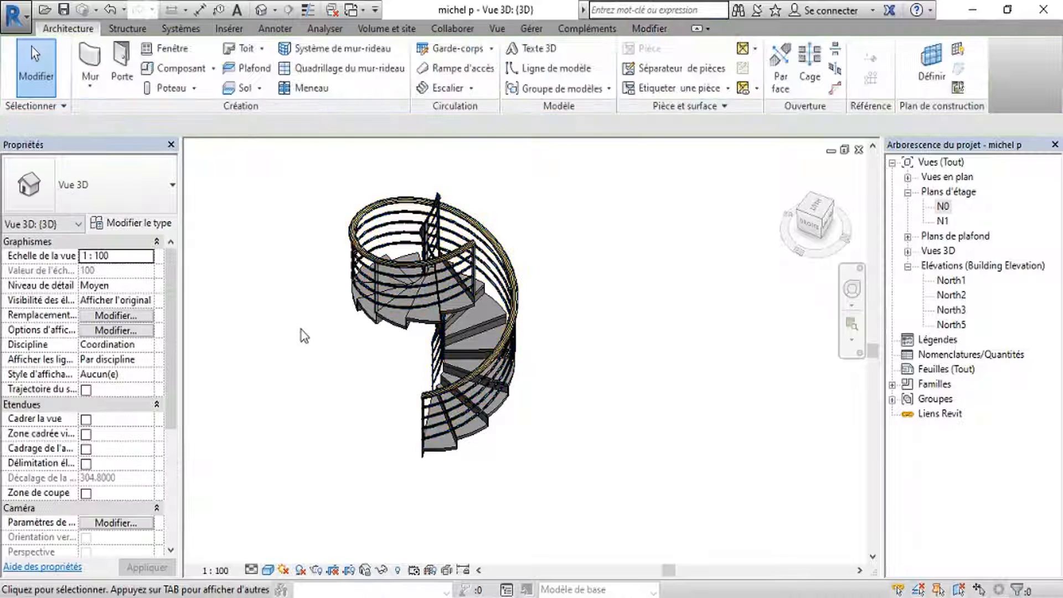
Step: Delete the inner railing around the centre of the spiral stair
middle_click_drag(321, 383, 304, 390, "shift")
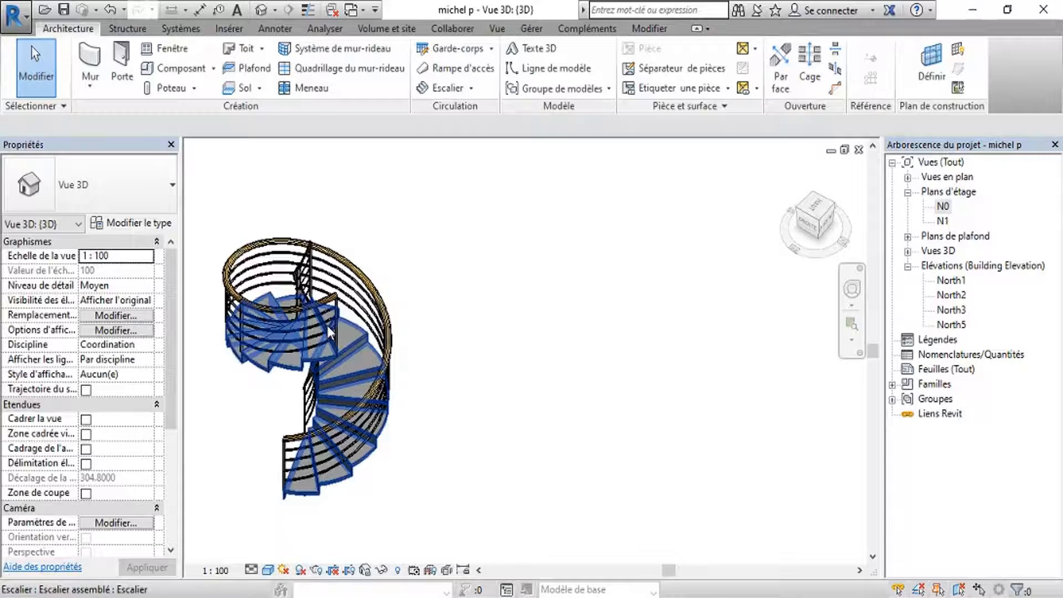
left_click(304, 286)
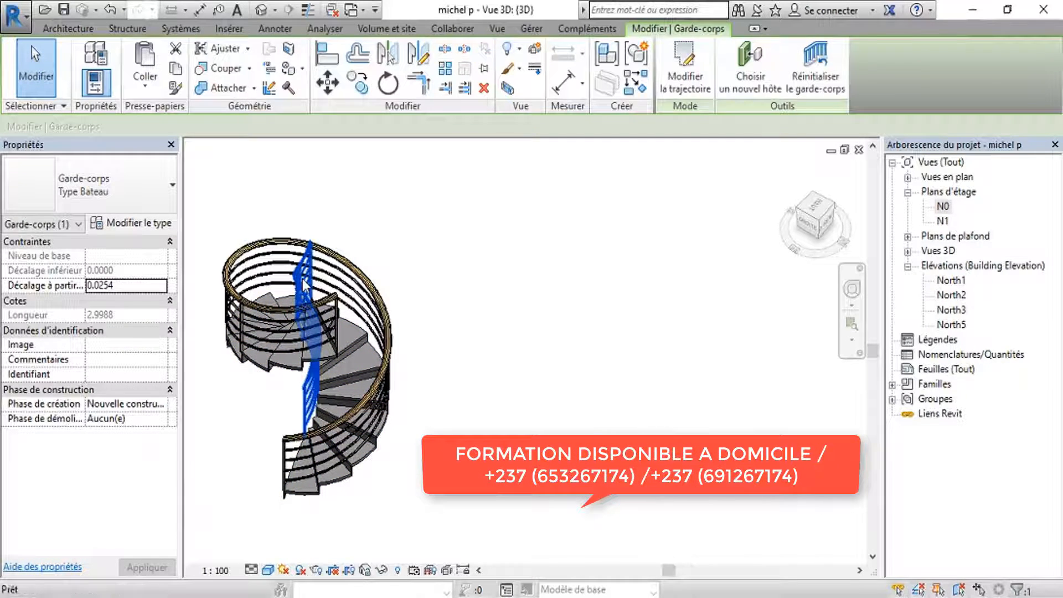
key("Delete")
scroll(455, 281, "down", 3)
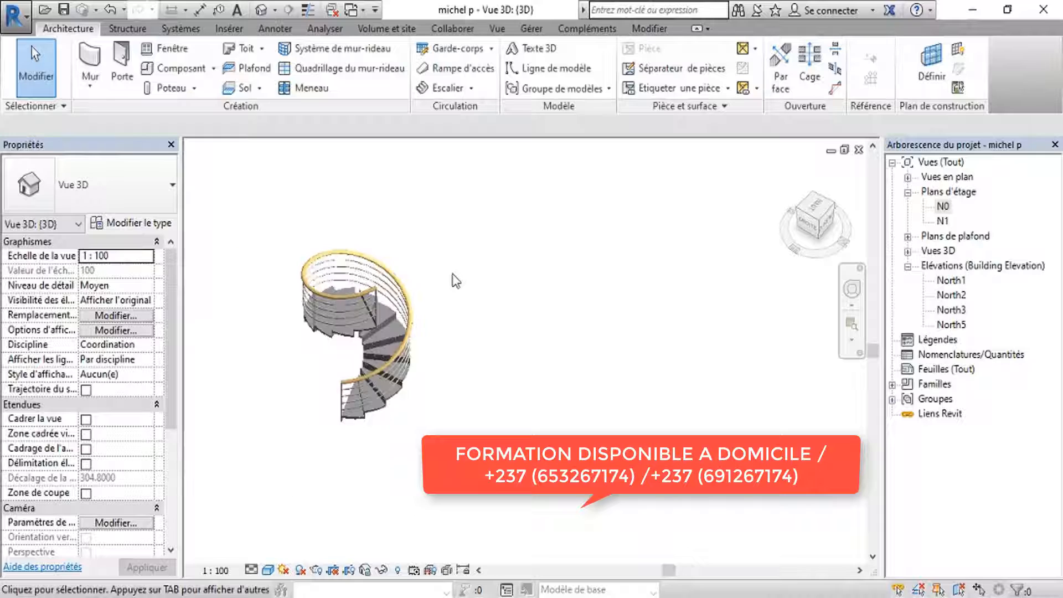
Step: Open floor plan N0 and start placing an architectural column for the spiral stair
double_click(942, 207)
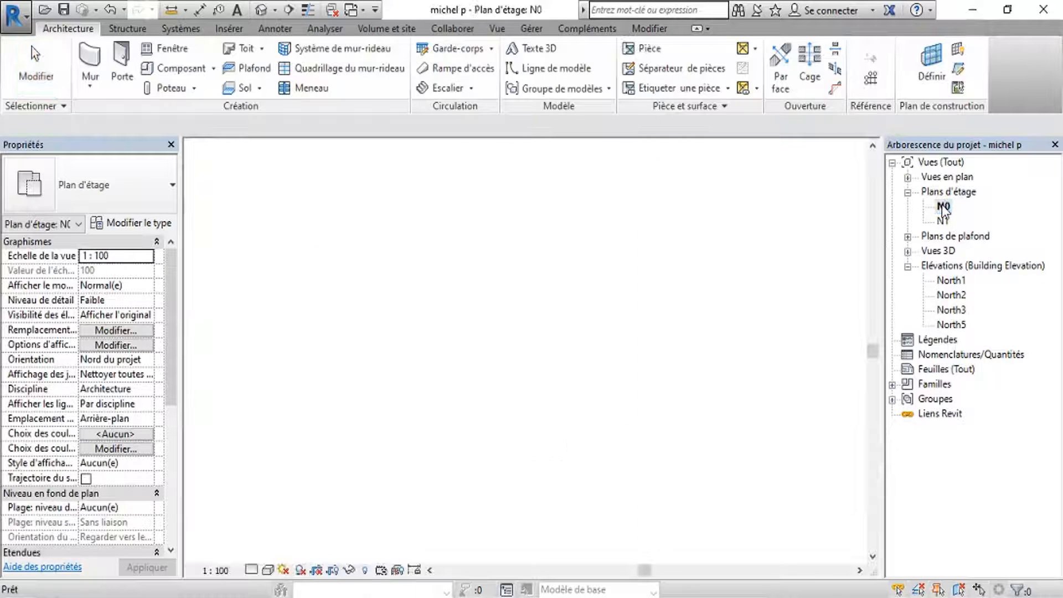
scroll(466, 416, "down", 4)
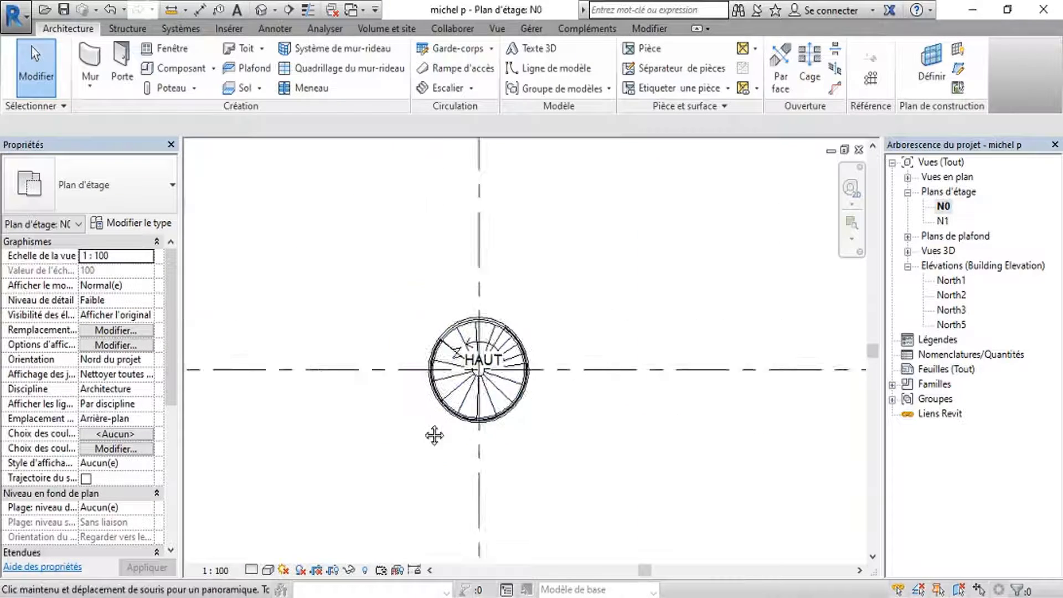
scroll(474, 387, "up", 3)
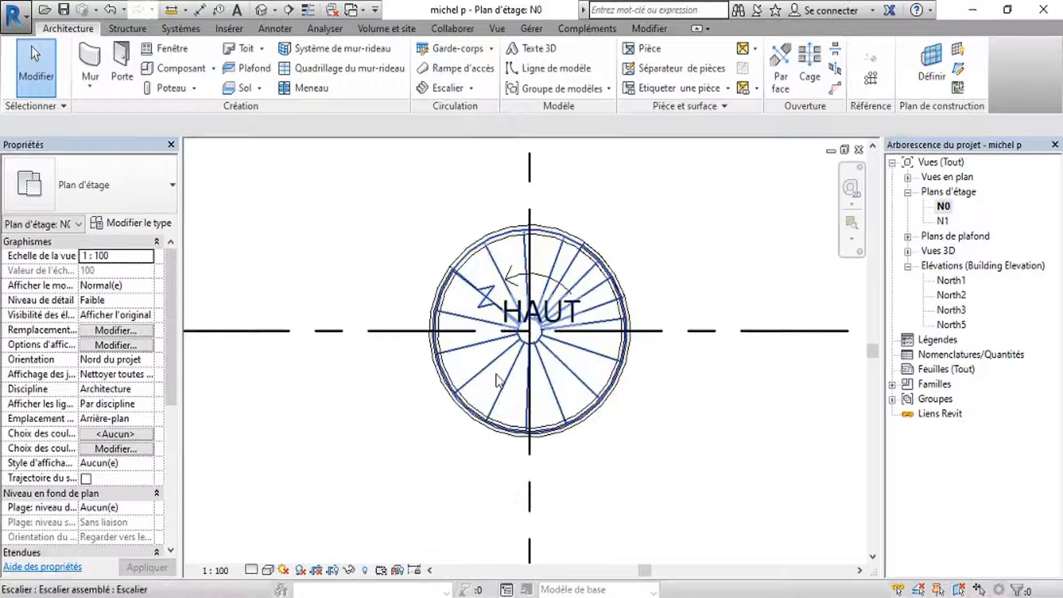
left_click(196, 88)
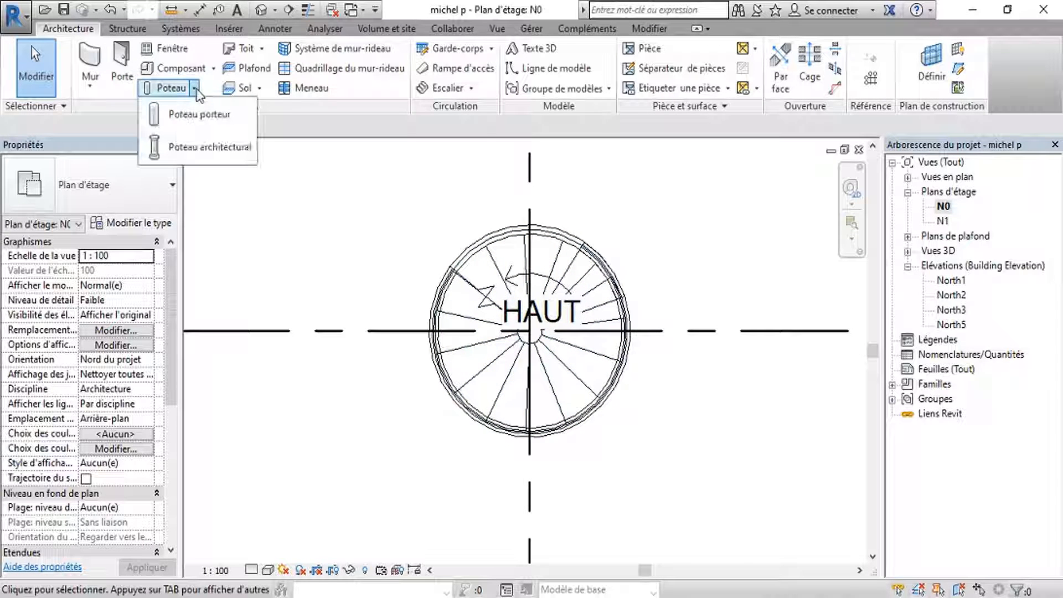
left_click(193, 148)
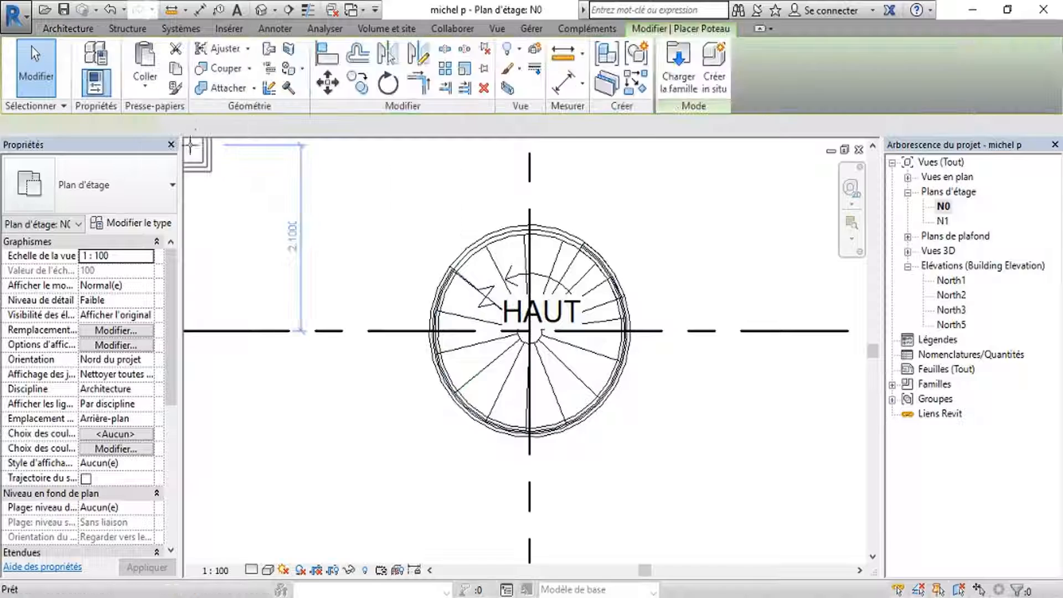
Step: Load the column family Colonne - Corps corinthien from the Poteaux folder of RAC 2011 on the desktop
left_click(678, 77)
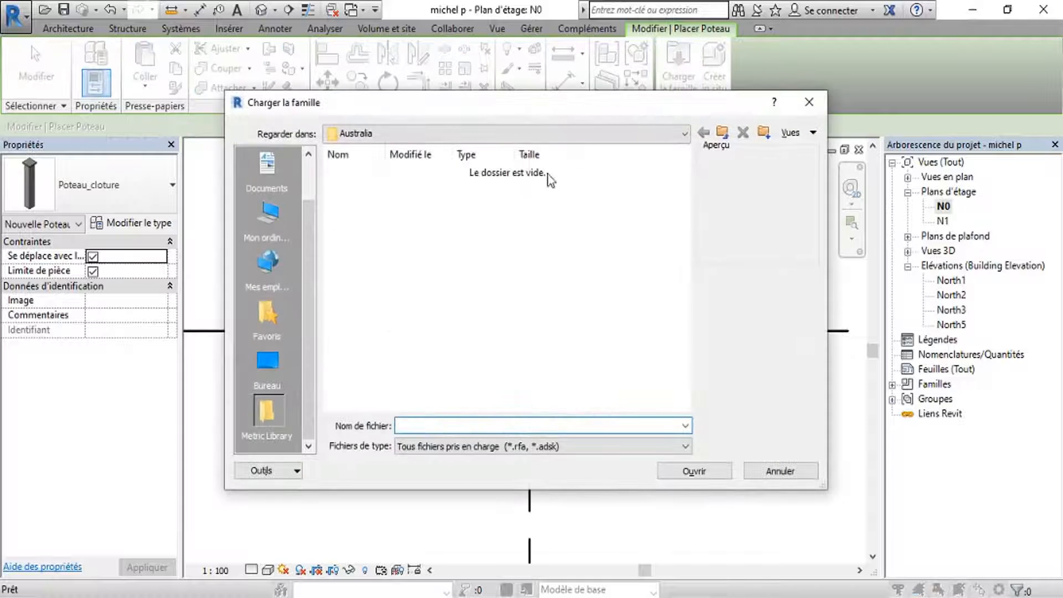
left_click(261, 363)
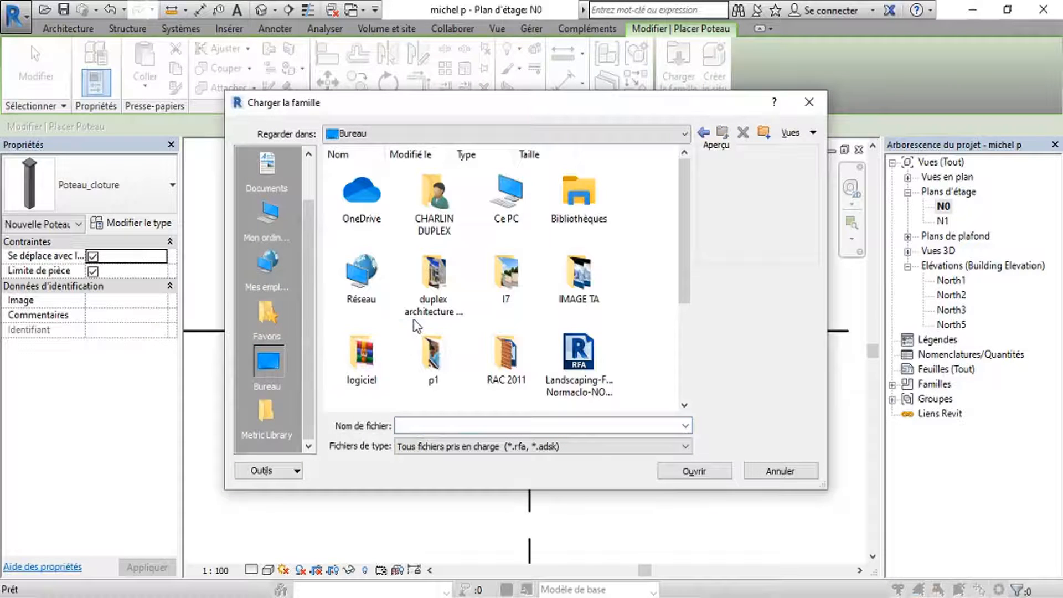
double_click(505, 359)
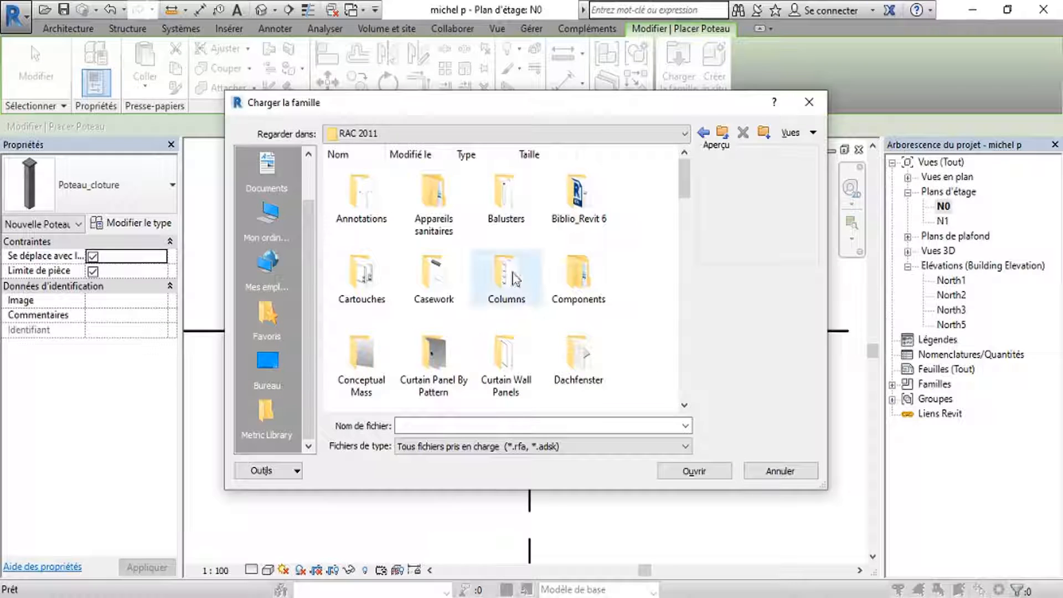
scroll(506, 331, "down", 4)
scroll(505, 331, "down", 6)
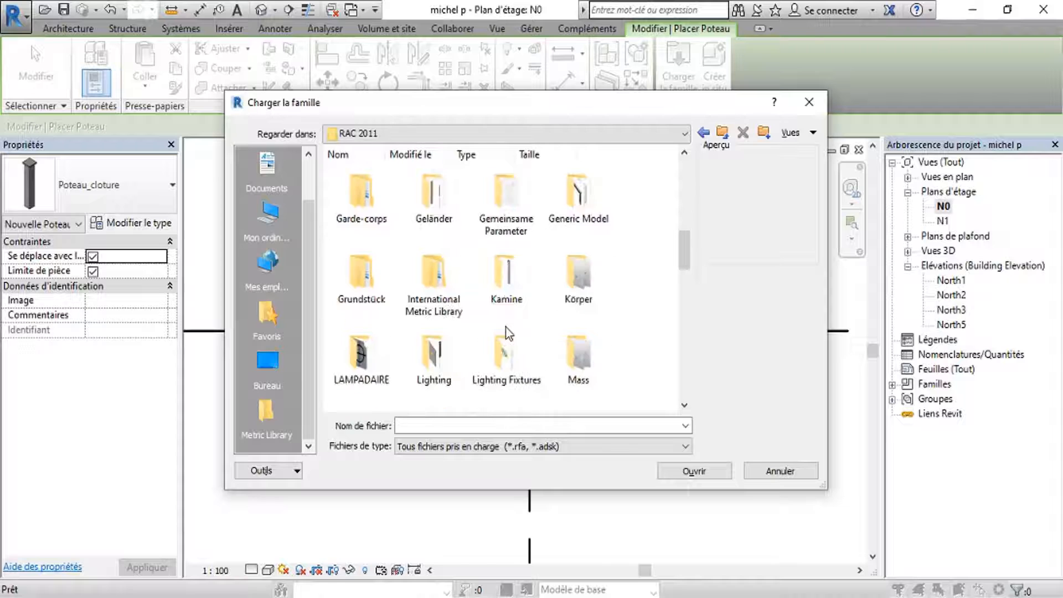
scroll(505, 329, "down", 2)
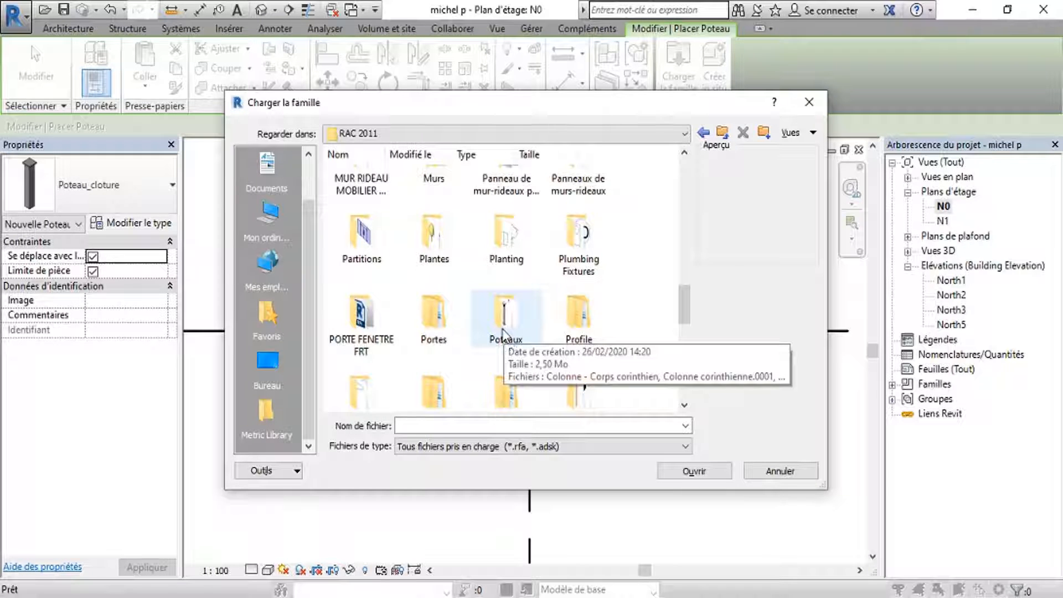
double_click(504, 333)
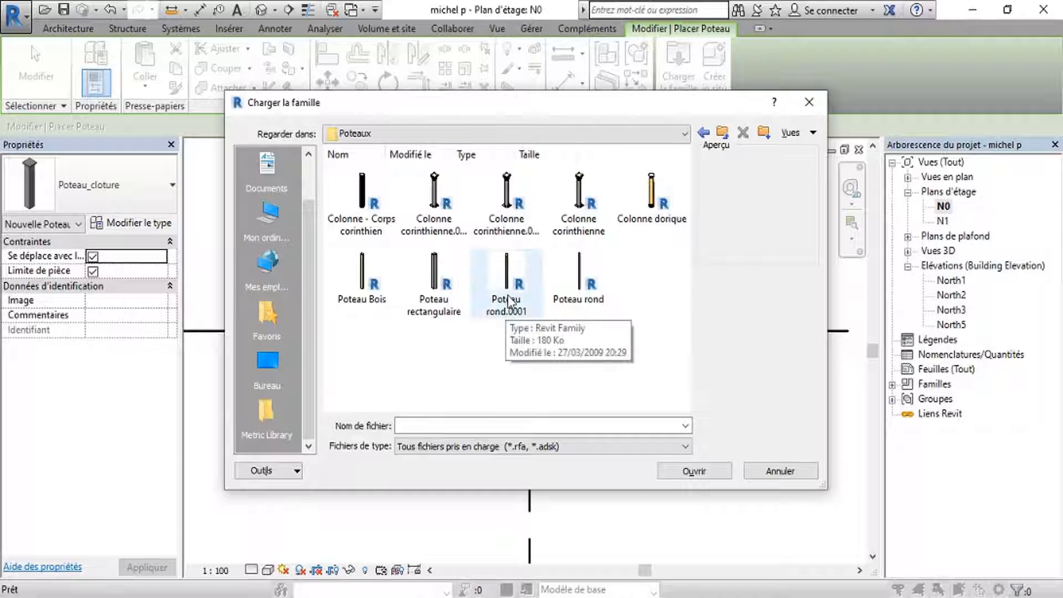
left_click(365, 199)
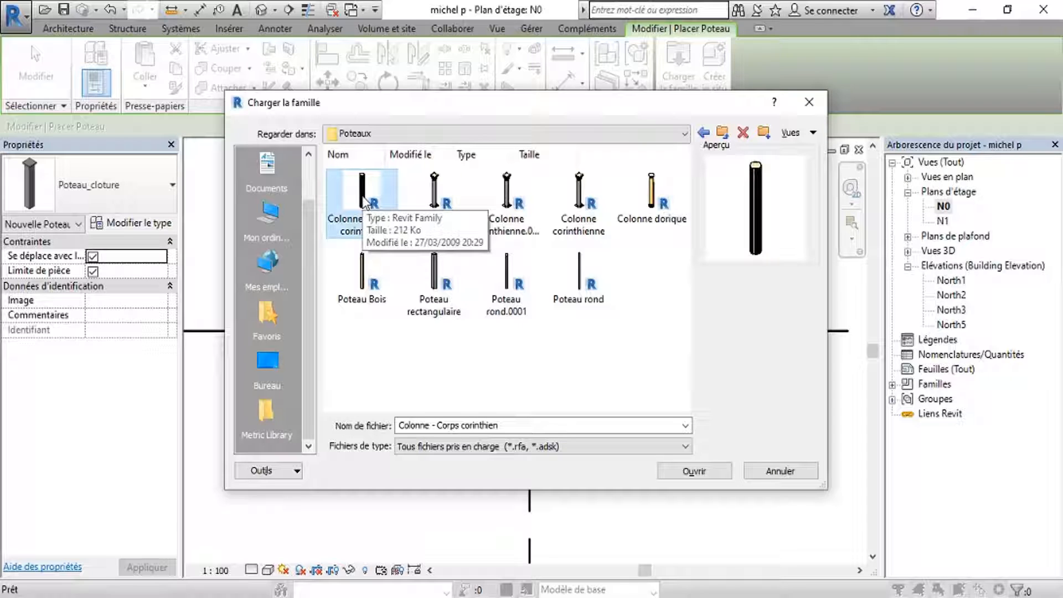
double_click(364, 200)
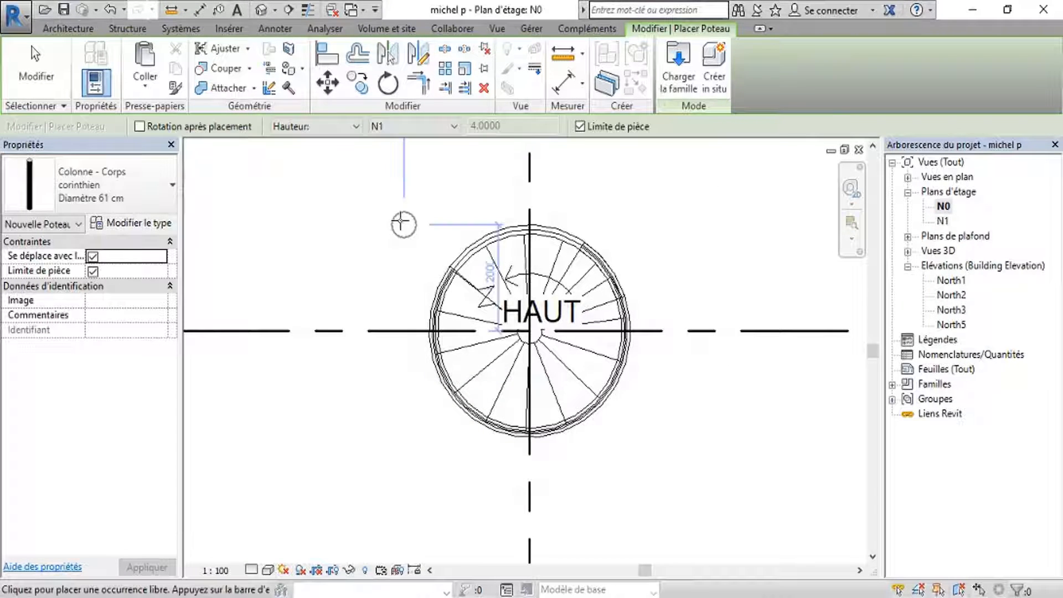
Step: Place the 61 cm diameter Corinthian column, reaching up to N1, on the grid intersection at the spiral stair's centre
scroll(536, 354, "up", 5)
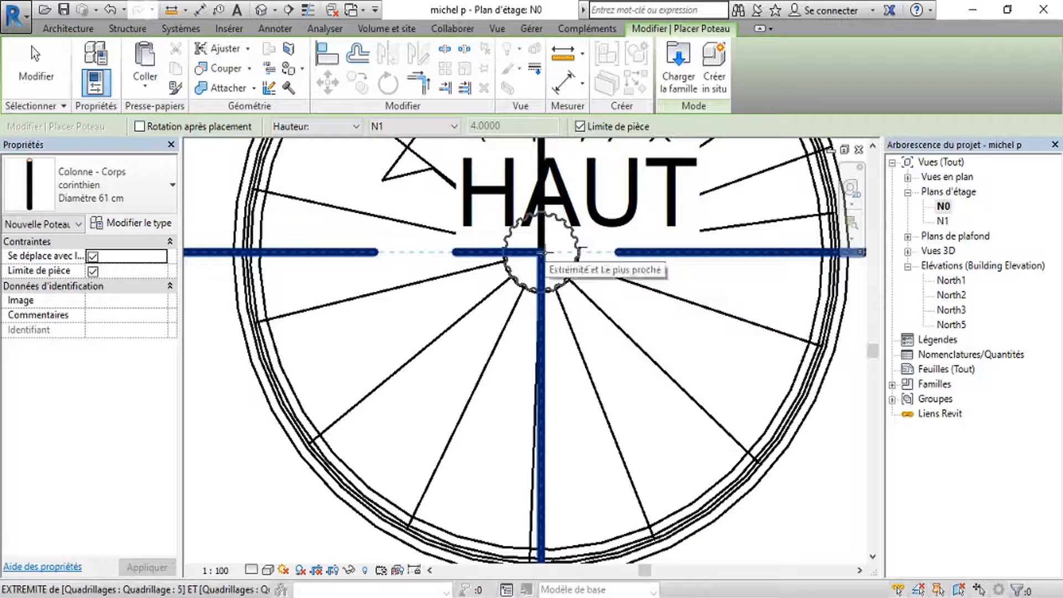
scroll(543, 251, "down", 5)
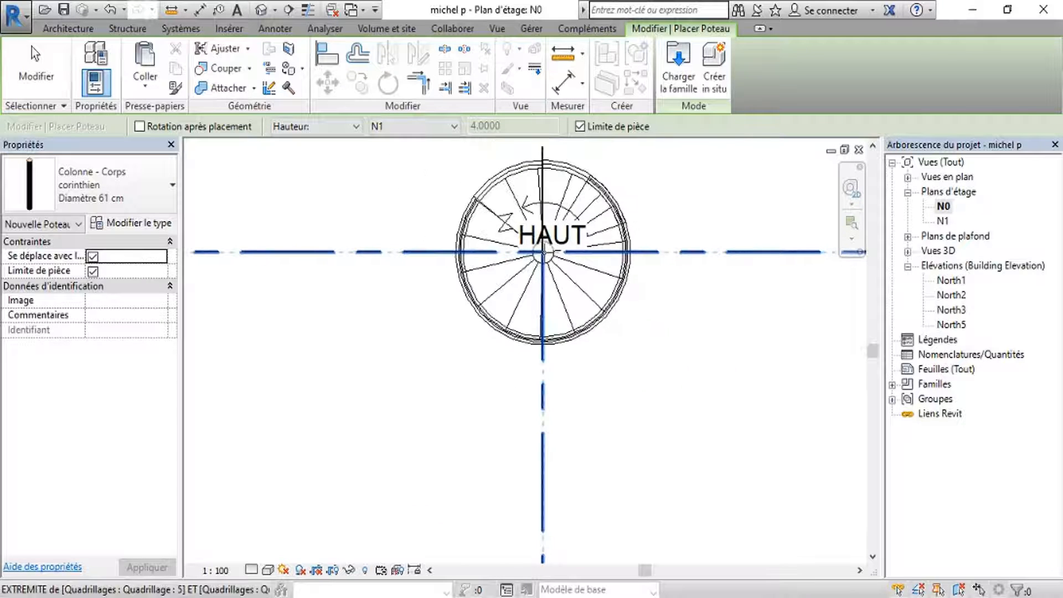
scroll(543, 252, "down", 3)
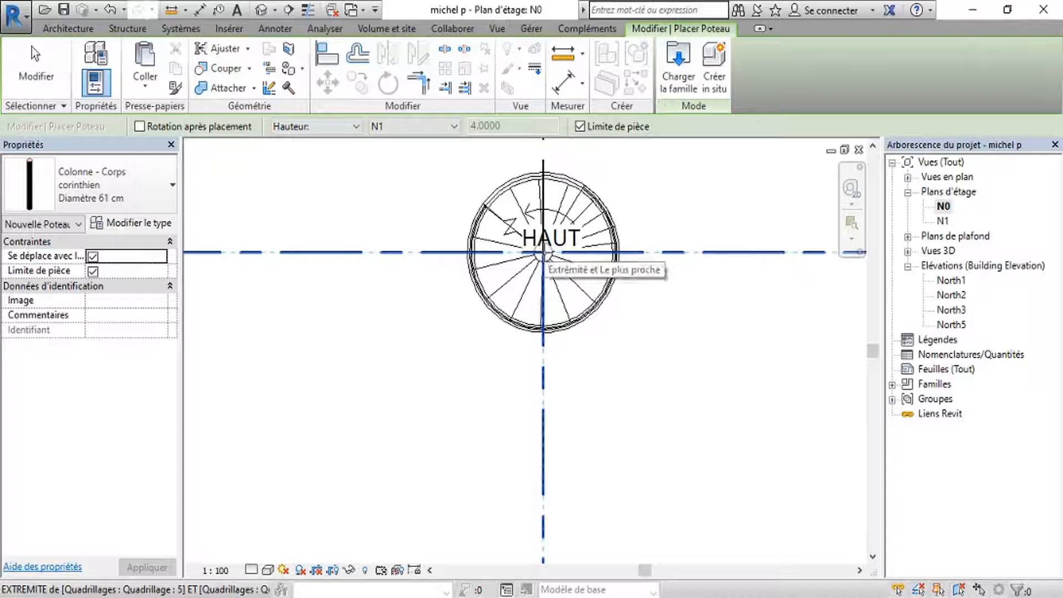
scroll(543, 252, "up", 4)
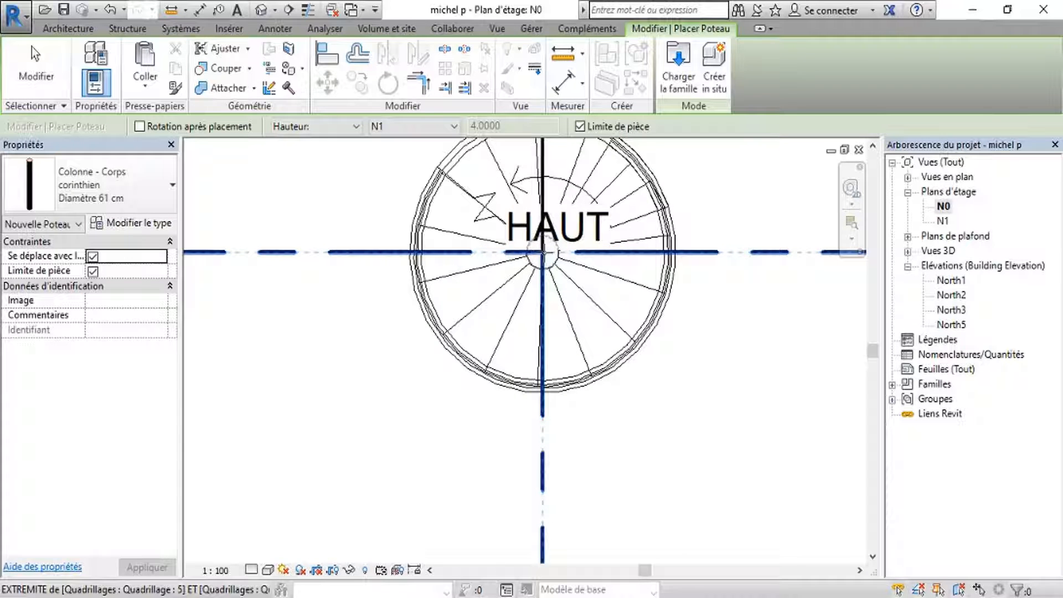
left_click(543, 251)
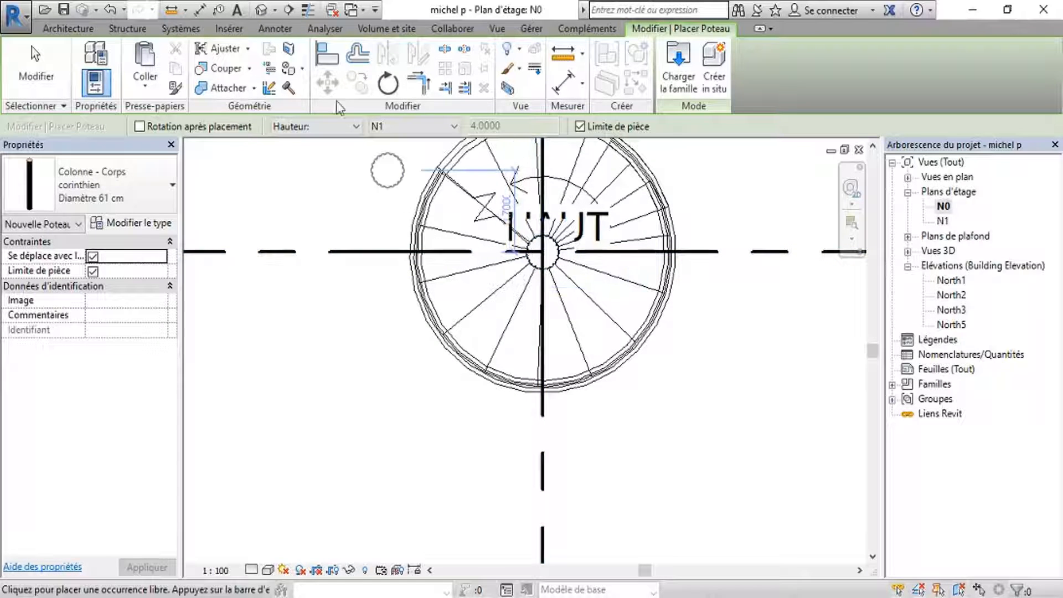
Step: Examine the spiral stair and its central column from several sides in the default 3D view
left_click(262, 10)
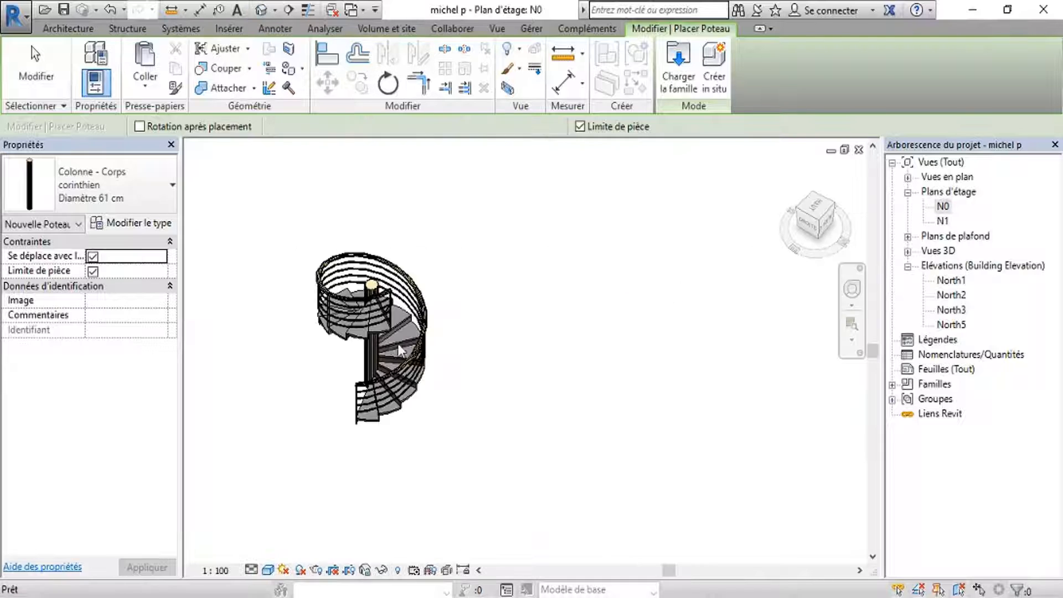
key("Escape")
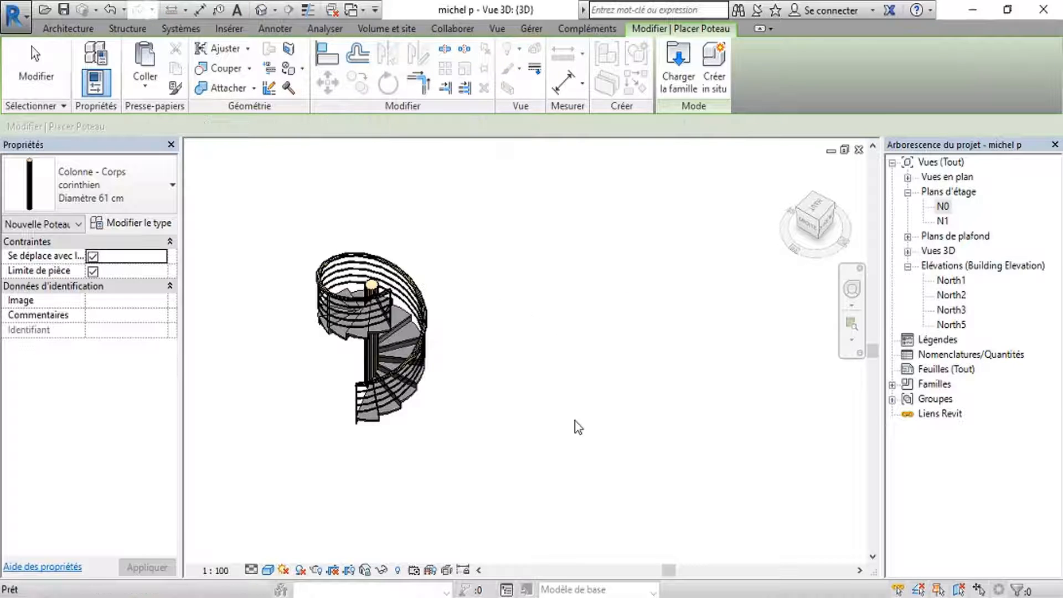
key("Escape")
mouse_move(577, 427)
middle_mouse_down("shift")
mouse_move(564, 446)
mouse_move(486, 431)
middle_mouse_up("shift")
middle_click_drag(376, 430, 716, 401)
scroll(638, 398, "down", 1)
middle_click_drag(621, 416, 458, 412, "shift")
scroll(405, 329, "up", 2)
scroll(406, 329, "up", 2)
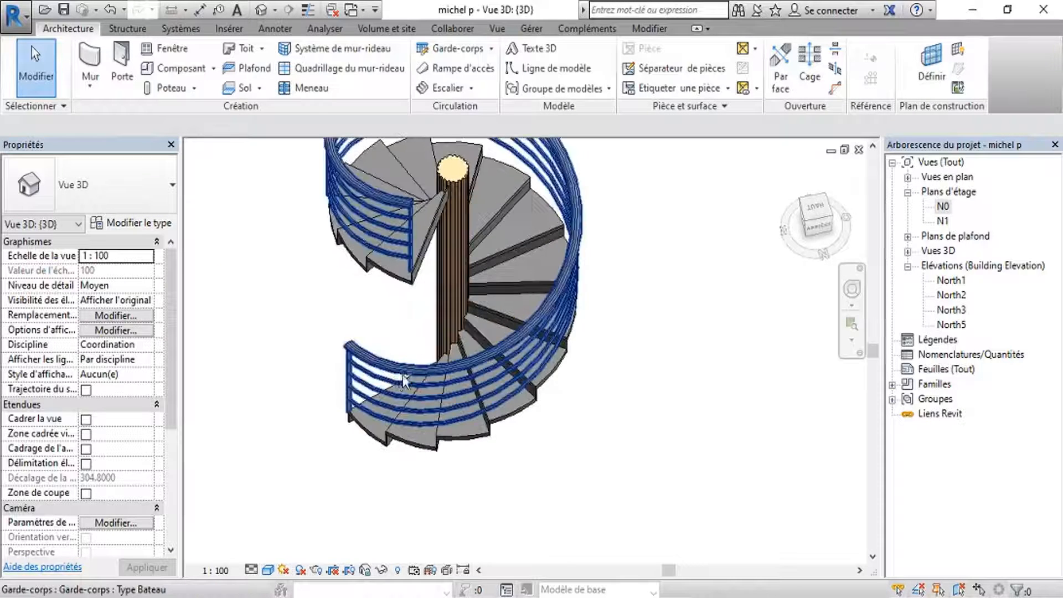
middle_click_drag(402, 374, 390, 347, "shift")
scroll(389, 347, "down", 2)
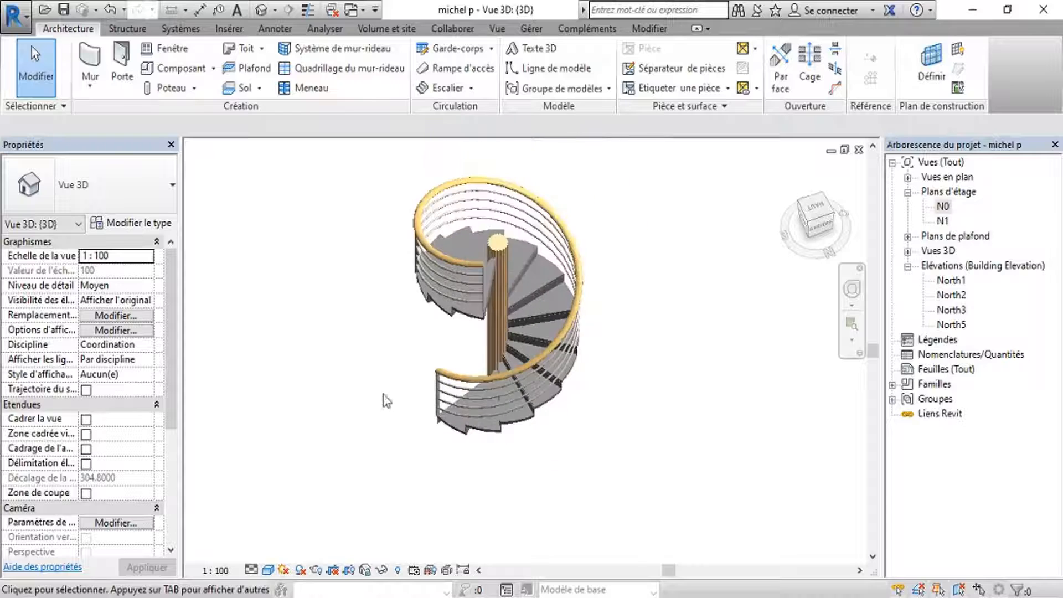
middle_click_drag(384, 398, 413, 406, "shift")
middle_click_drag(479, 405, 434, 404)
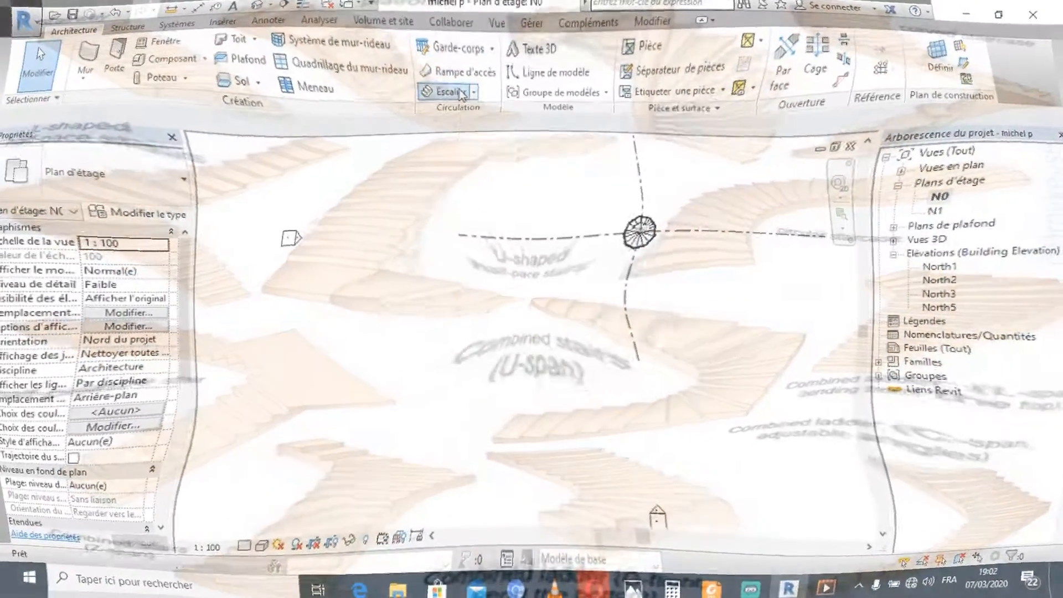
Step: Start a new stair with a sketched run in plan N0 and draw a rectangular boundary southwest of the spiral stair
left_click(461, 92)
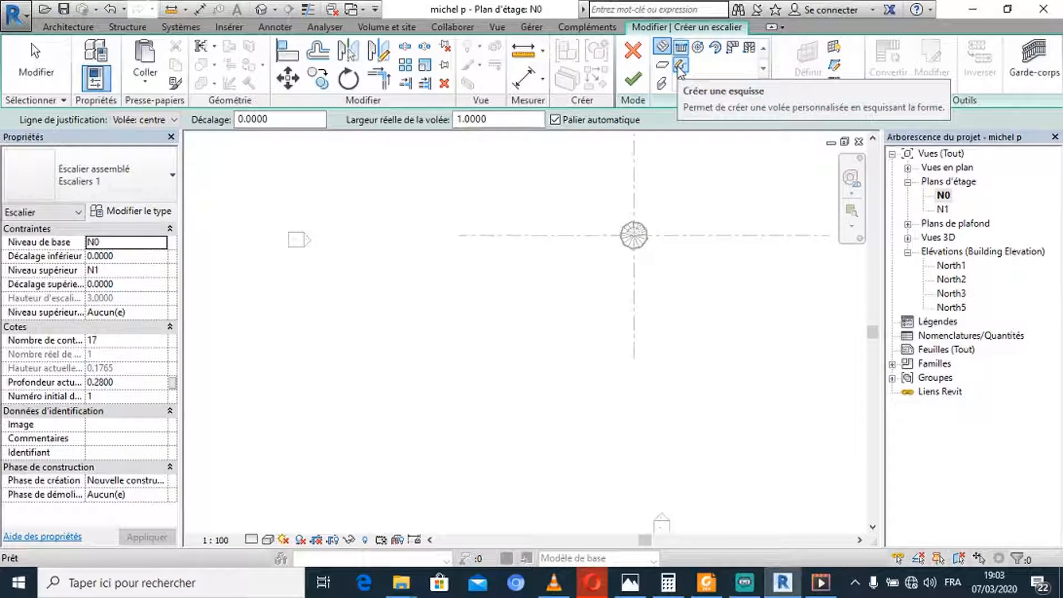
left_click(680, 66)
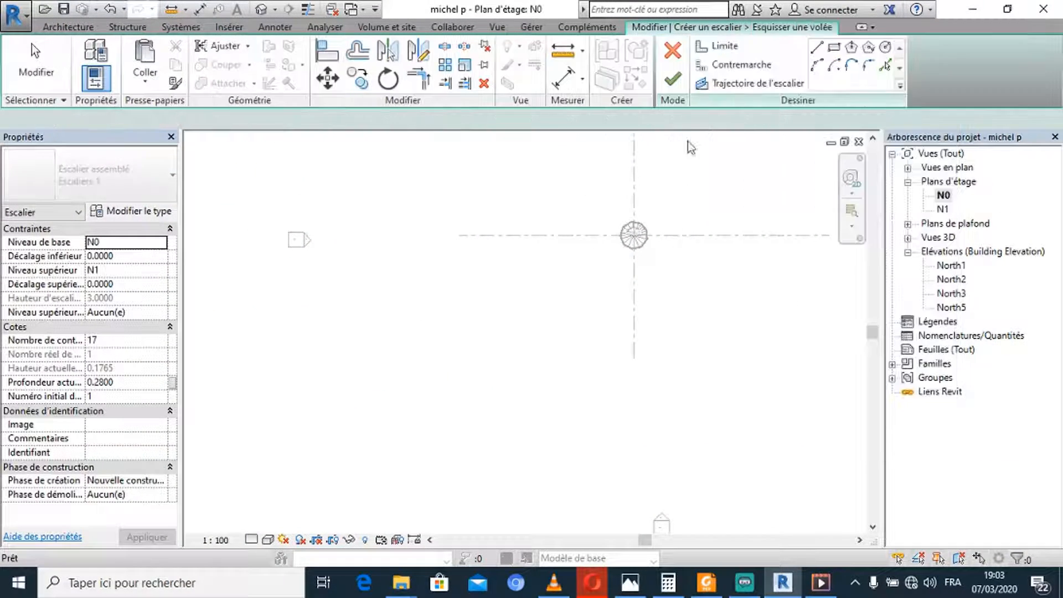
left_click(836, 48)
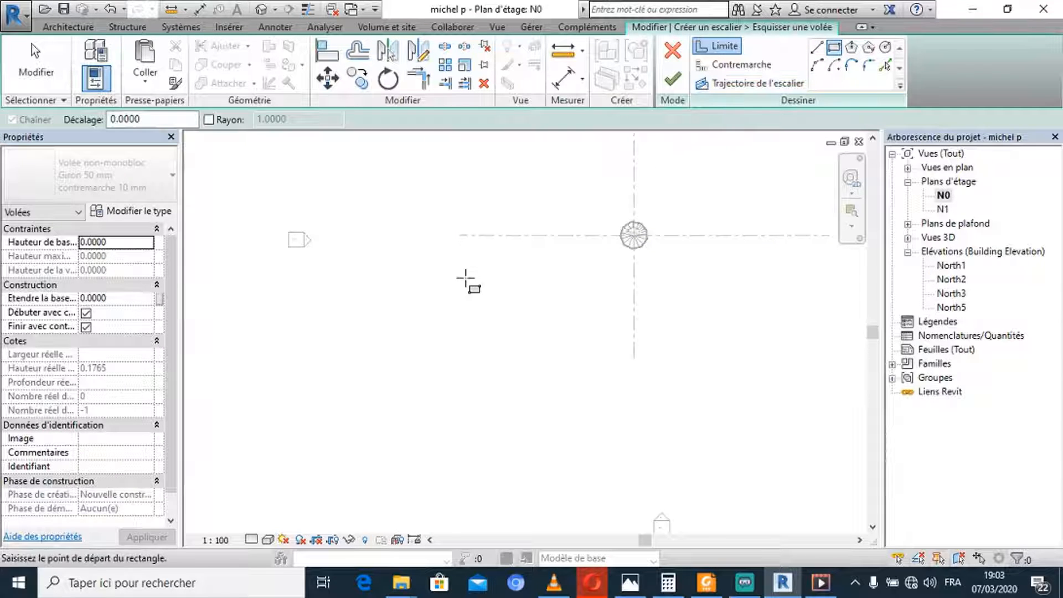
scroll(468, 272, "up", 2)
left_click(444, 236)
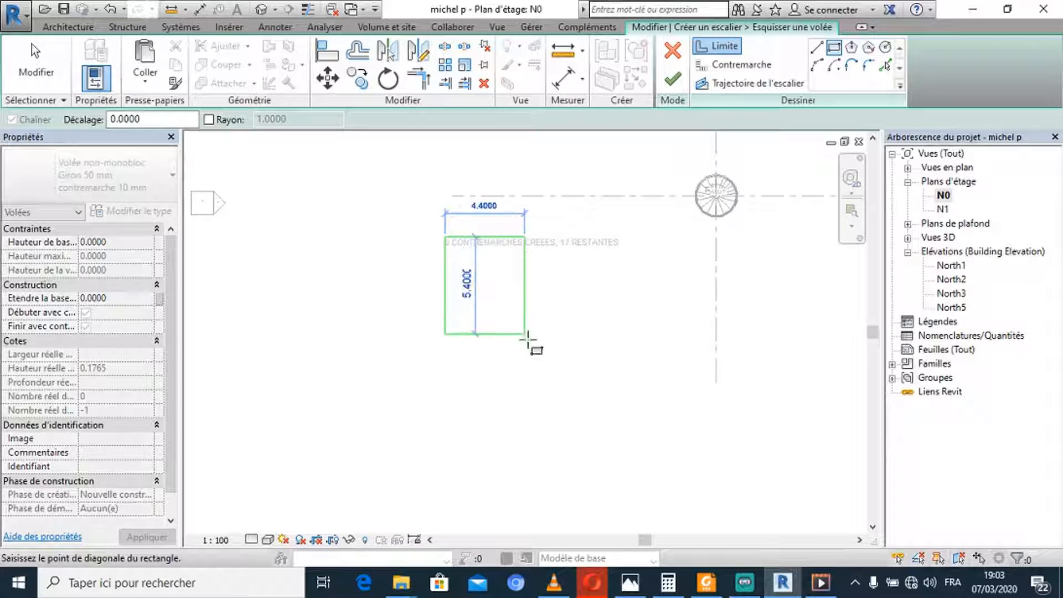
left_click(557, 392)
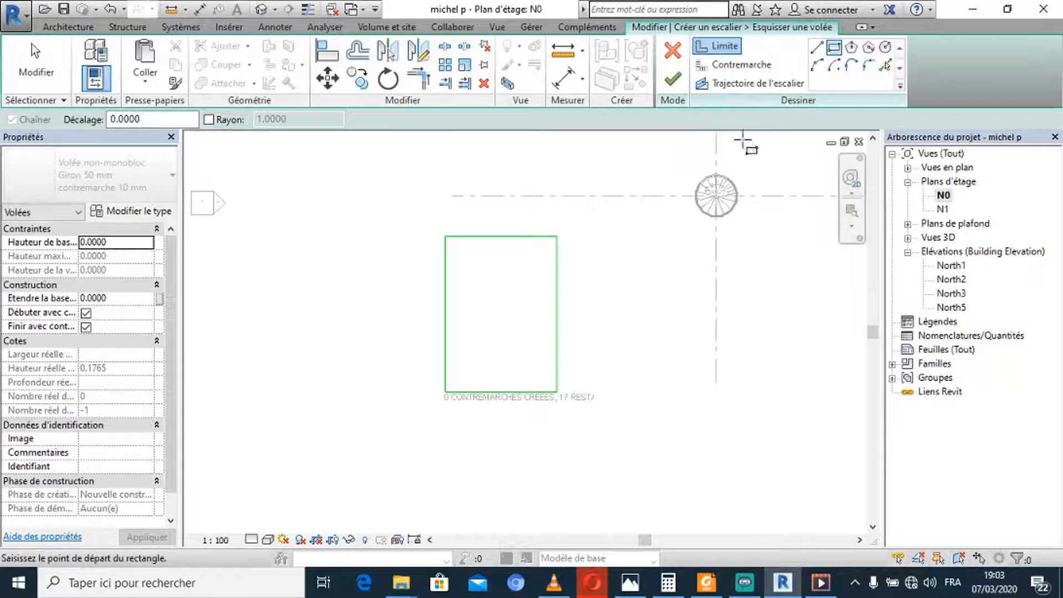
Step: Draw a vertical boundary line down the middle of the rectangle, from its upper edge to its lower edge
left_click(816, 48)
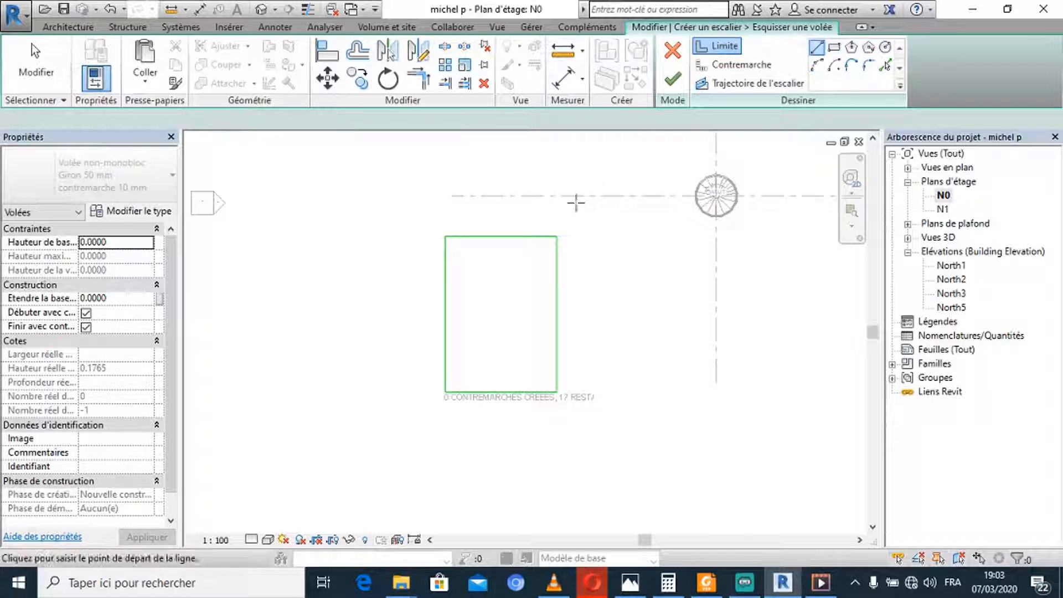
left_click(500, 238)
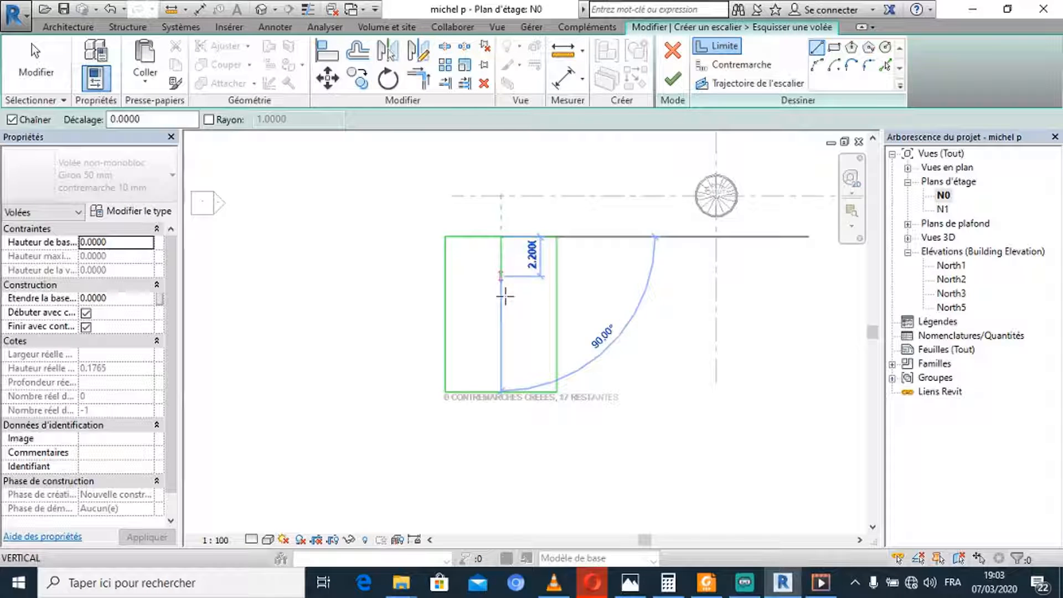
left_click(501, 392)
key("Escape")
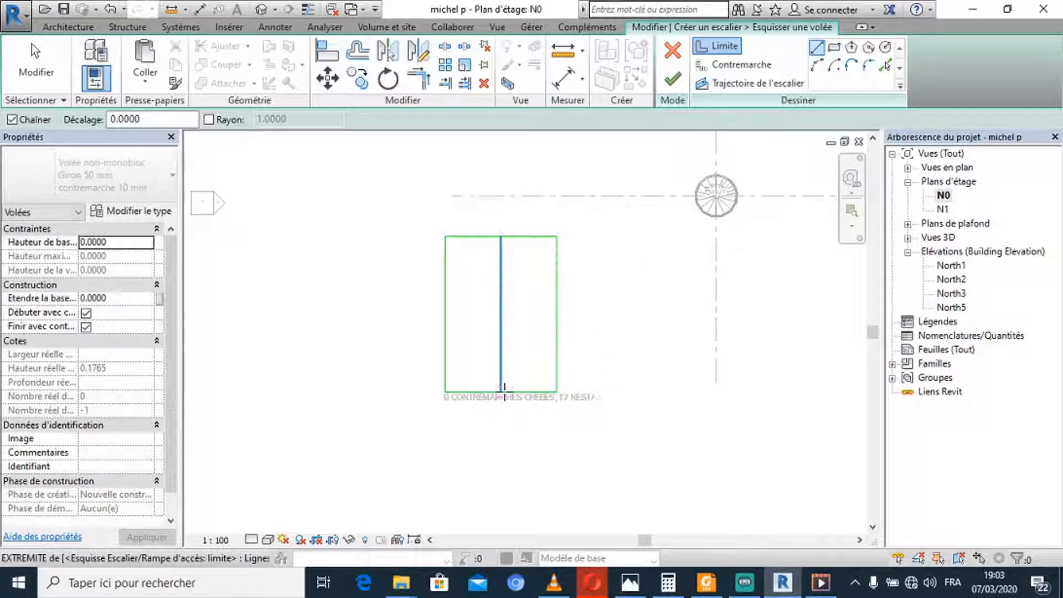
Step: Offset the rectangle's vertical middle boundary line by 0.10 m to both sides, keeping the original line
left_click(364, 53)
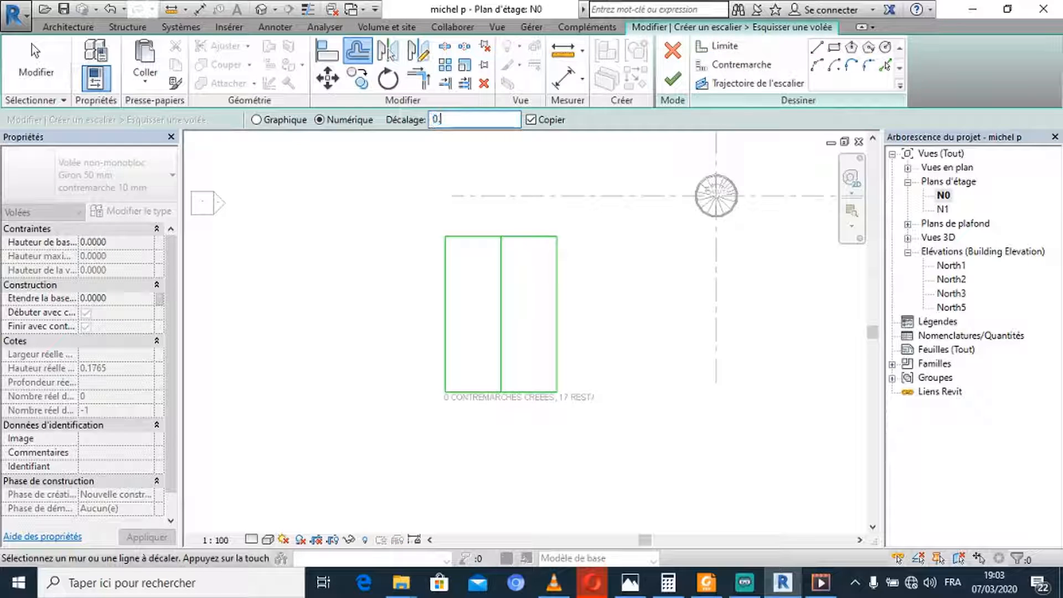
scroll(492, 265, "up", 3)
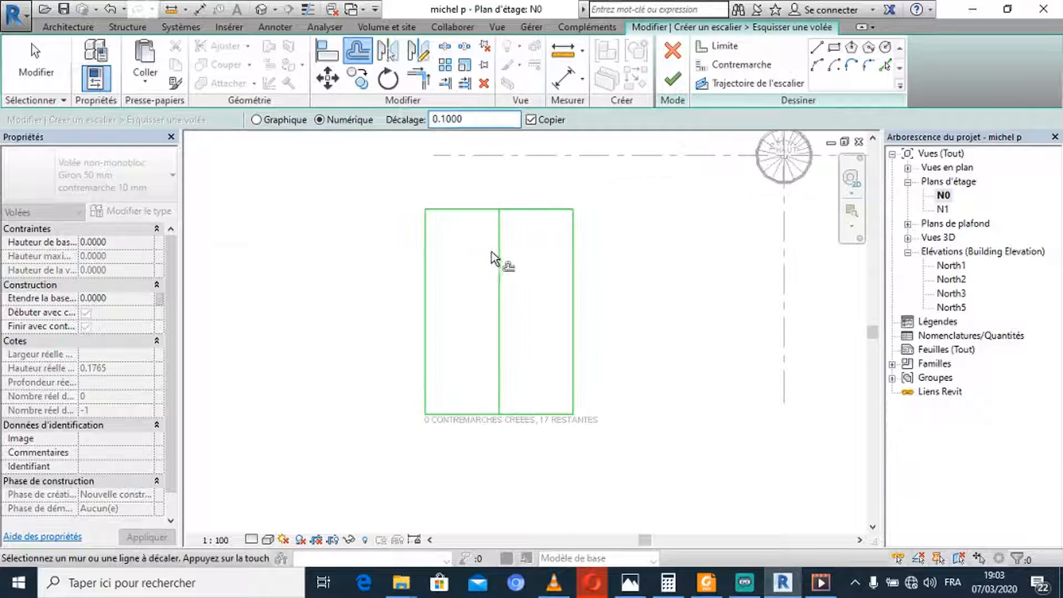
scroll(497, 253, "up", 1)
scroll(497, 252, "up", 2)
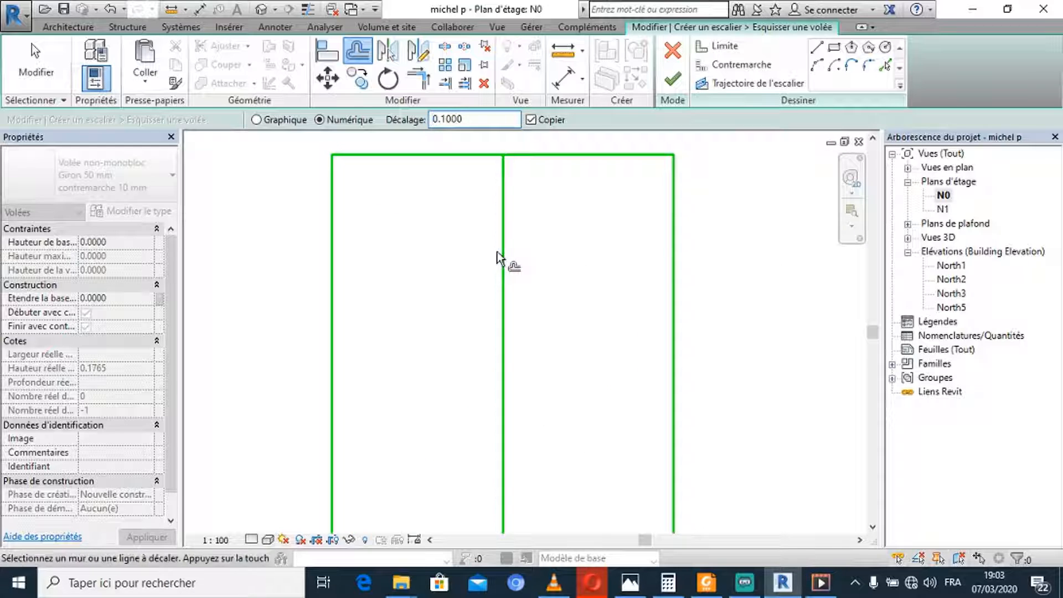
left_click(500, 249)
left_click(504, 253)
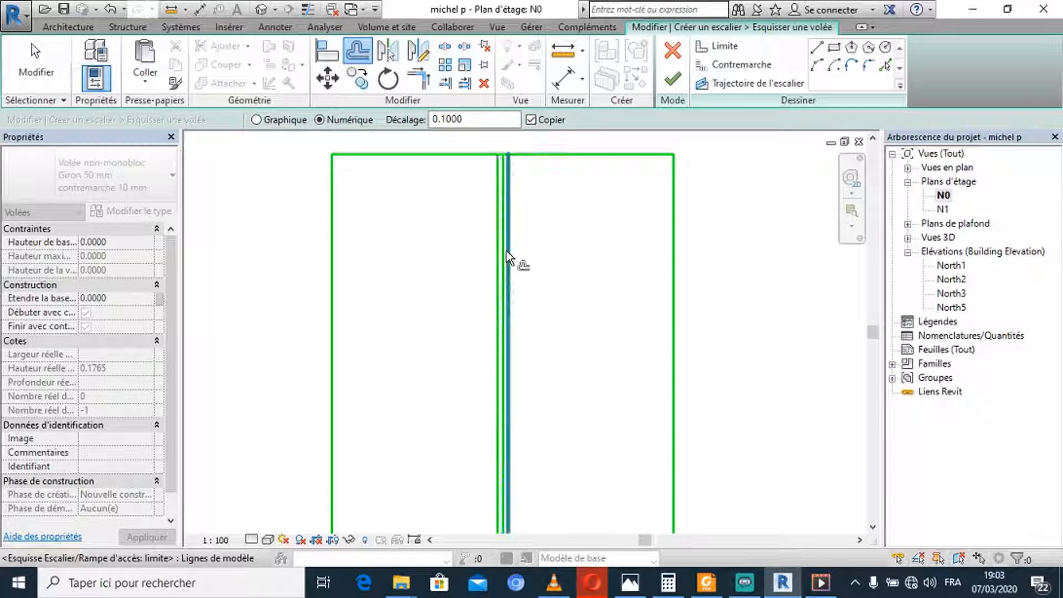
key("Escape")
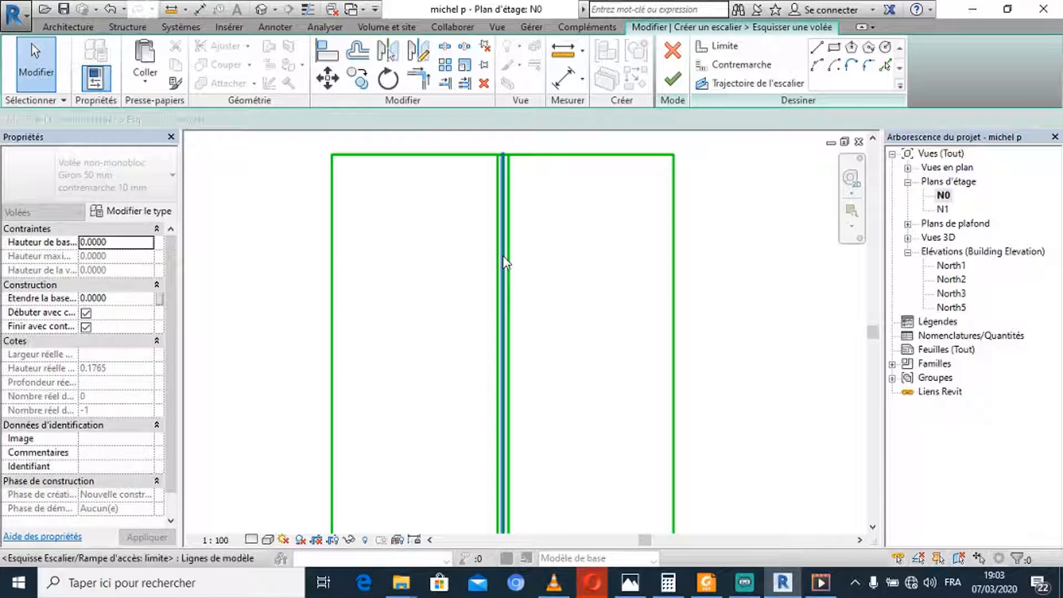
Step: Delete the original centre line between the two offset boundary lines
left_click(504, 260)
key("Delete")
scroll(503, 258, "down", 1)
middle_click_drag(543, 288, 478, 283)
scroll(517, 280, "down", 1)
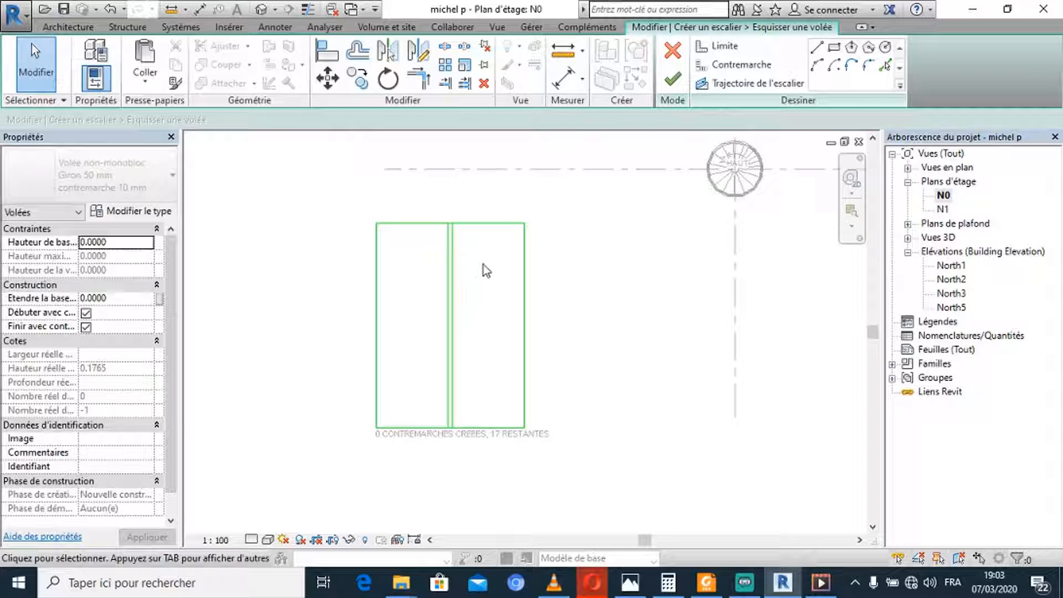
scroll(483, 264, "up", 1)
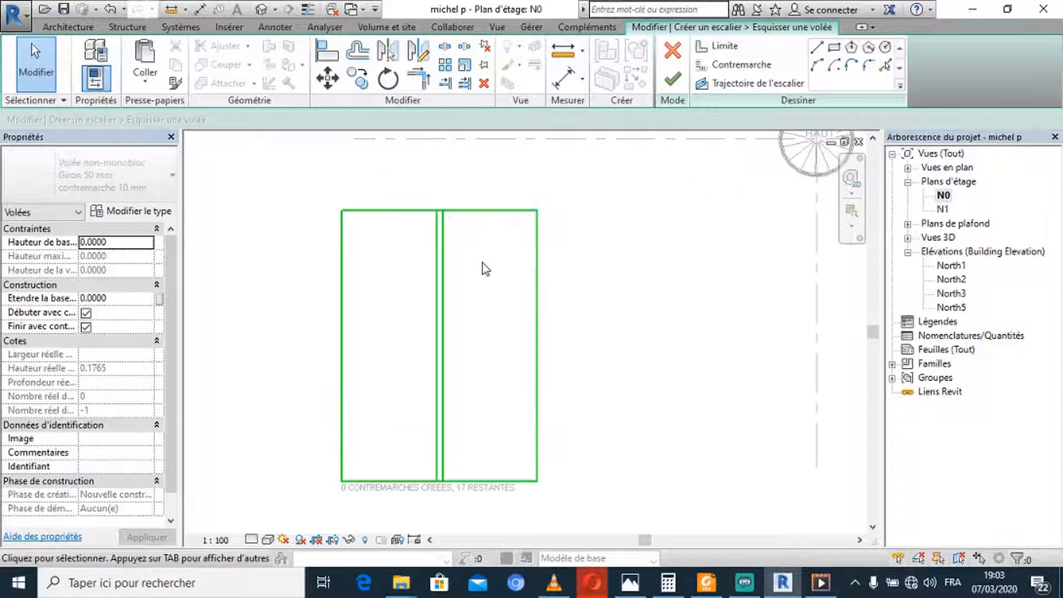
Step: Draw a short 0.20 m horizontal boundary line joining the two middle lines in the upper part of the rectangle
left_click(816, 48)
scroll(439, 267, "up", 2)
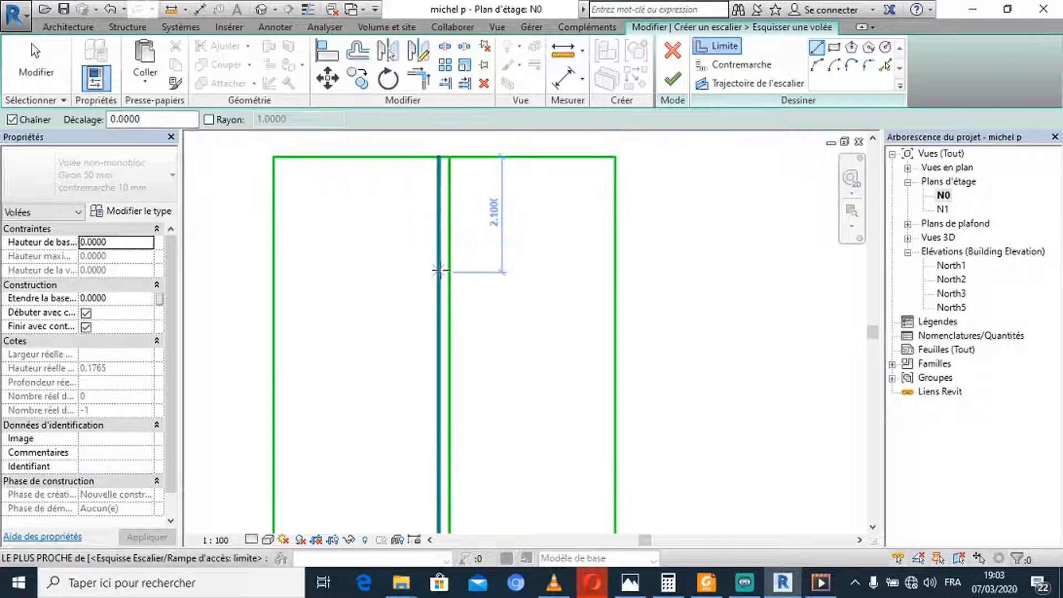
left_click(438, 284)
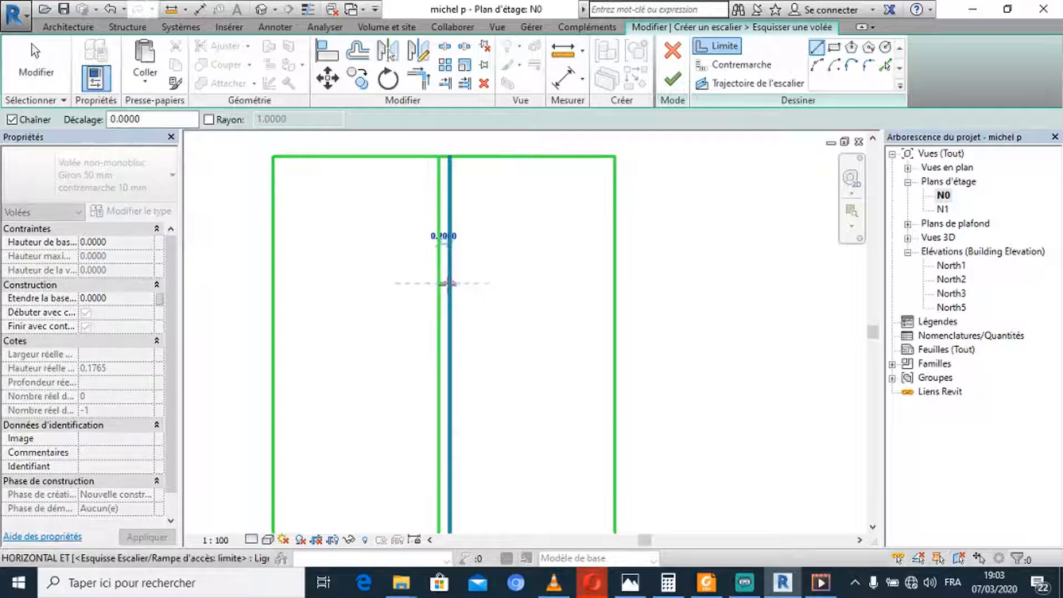
left_click(449, 283)
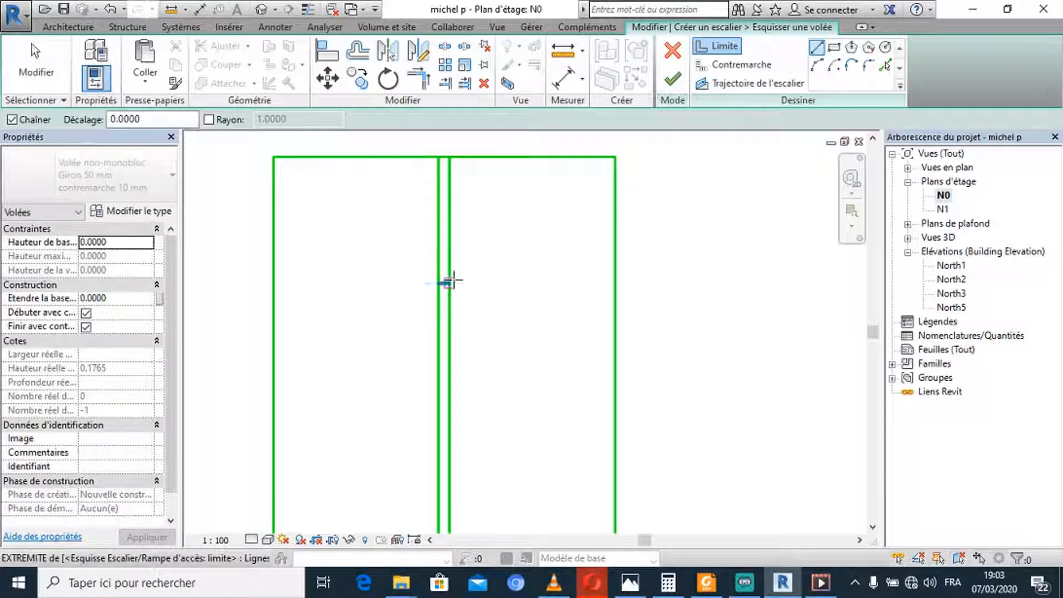
key("Escape")
key("Escape")
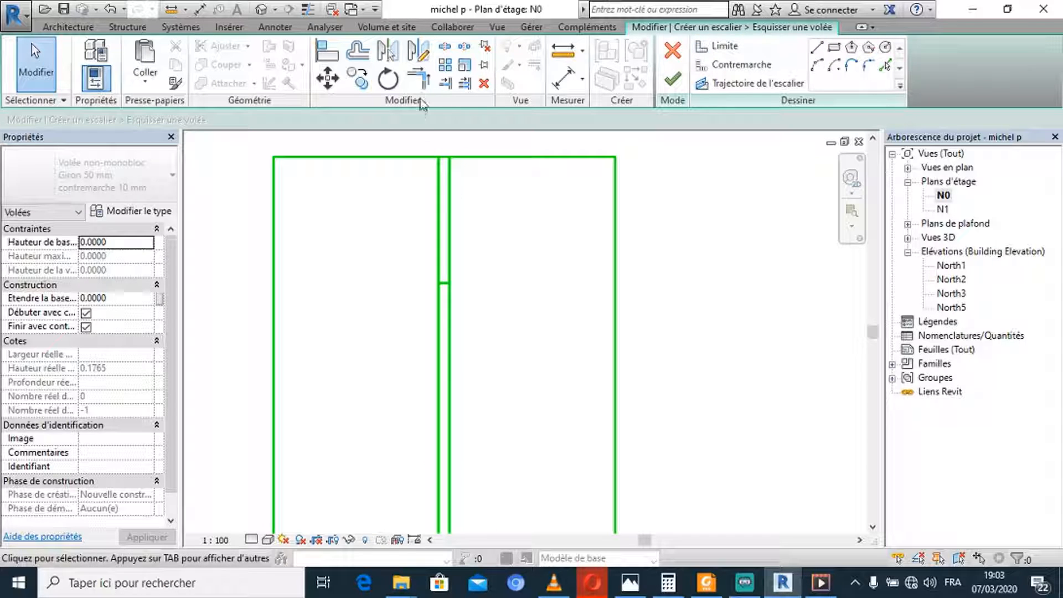
Step: Trim both middle lines to corners with the short horizontal line, removing their portions above it
left_click(418, 80)
scroll(451, 250, "up", 2)
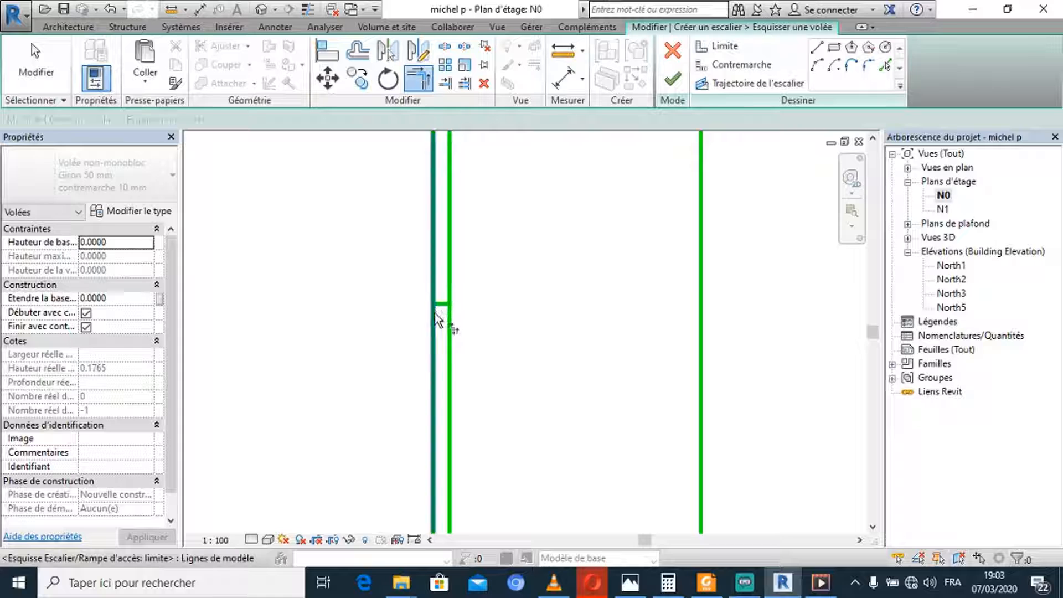
left_click(442, 304)
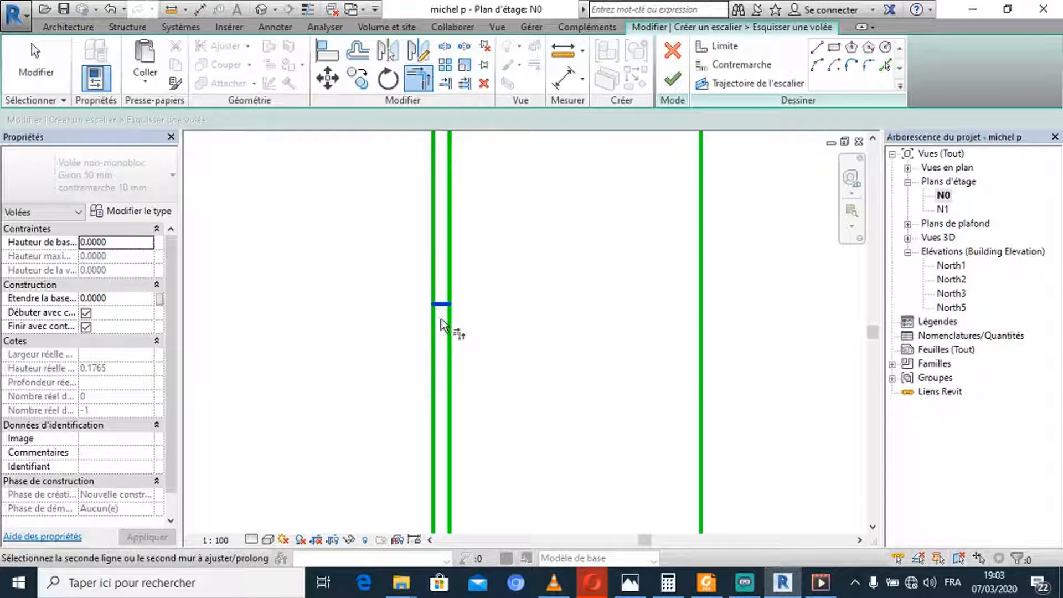
left_click(436, 324)
left_click(440, 309)
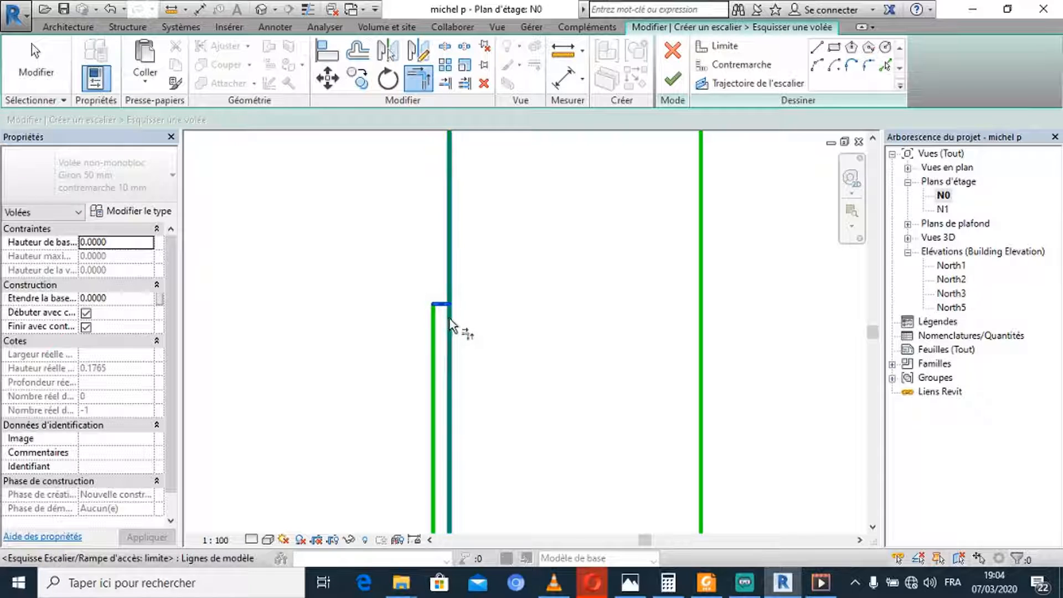
left_click(449, 318)
scroll(453, 293, "down", 3)
middle_click_drag(481, 332, 470, 309)
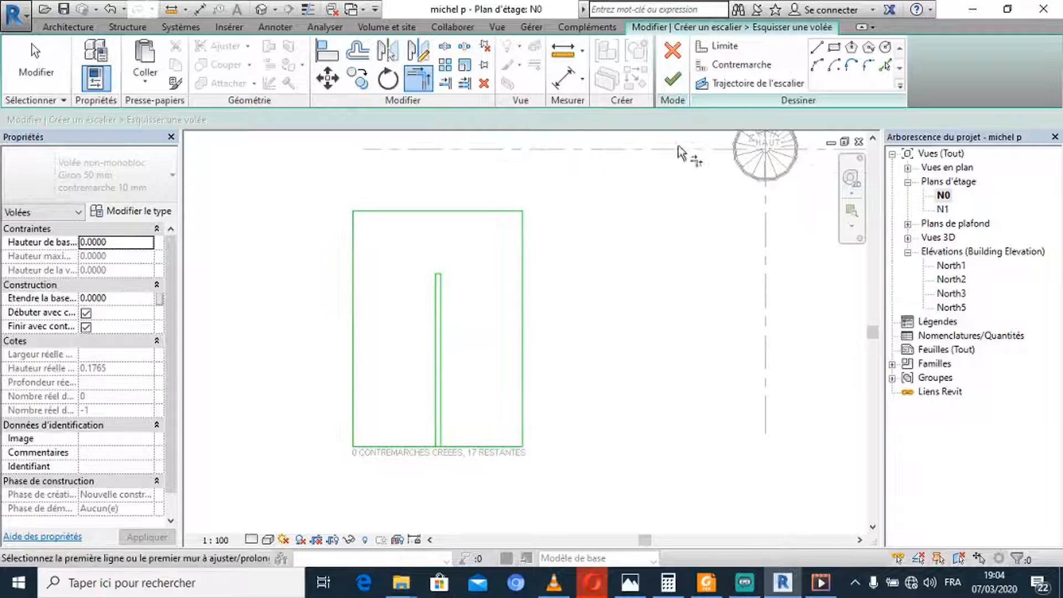
Step: Draw a horizontal riser line on each side of the central gap, from its upper corners to the rectangle's outer edges
left_click(725, 65)
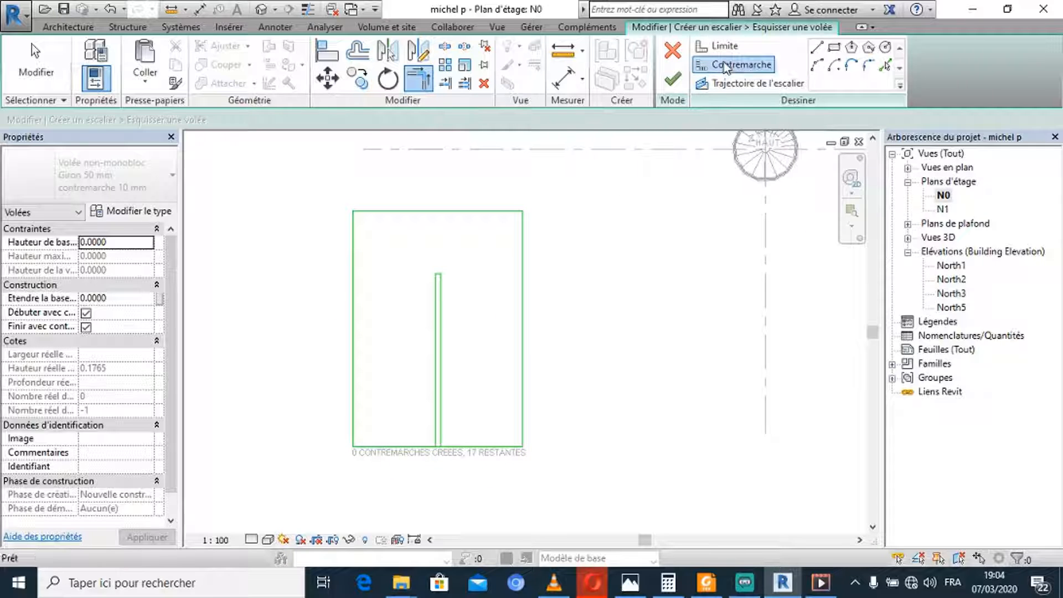
scroll(463, 289, "up", 2)
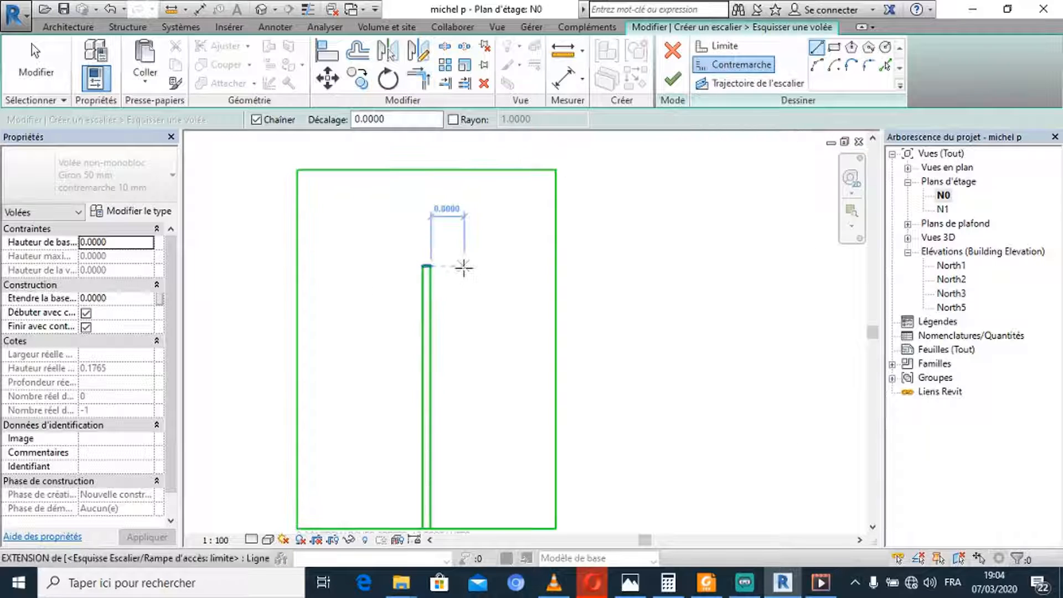
left_click(426, 267)
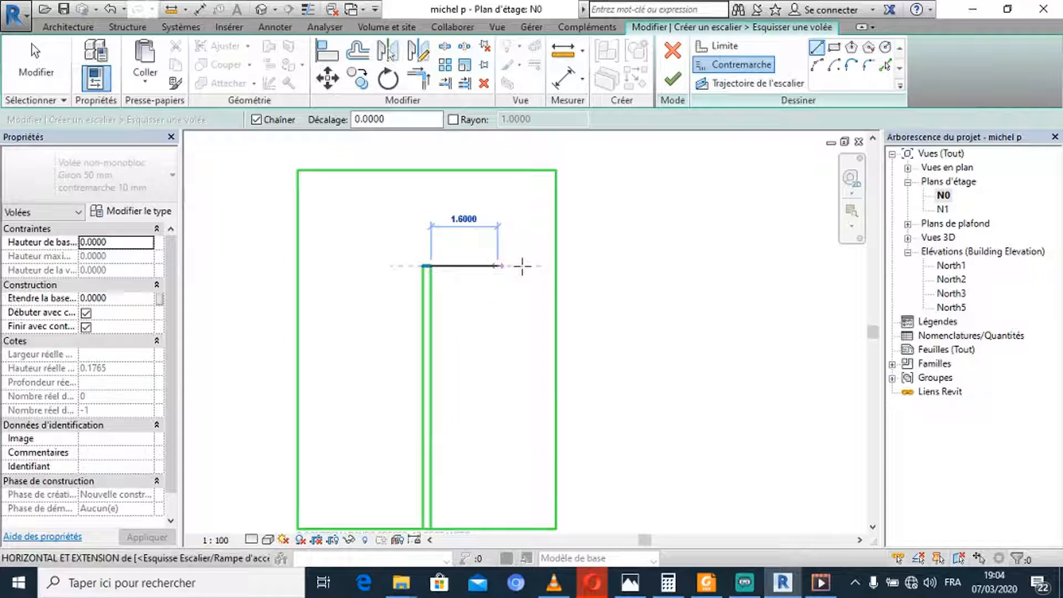
left_click(555, 266)
key("Escape")
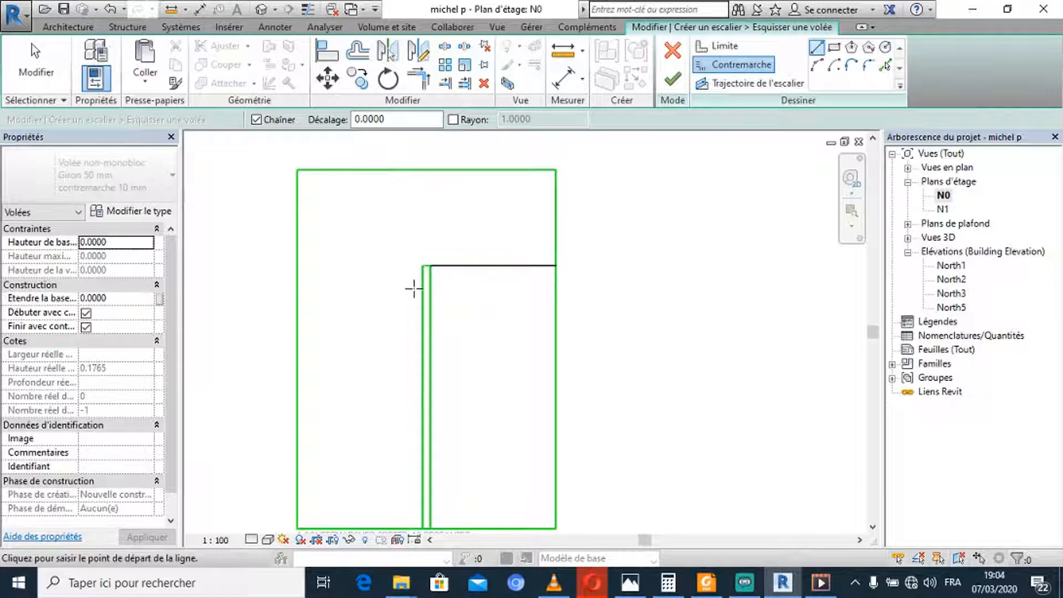
left_click(423, 266)
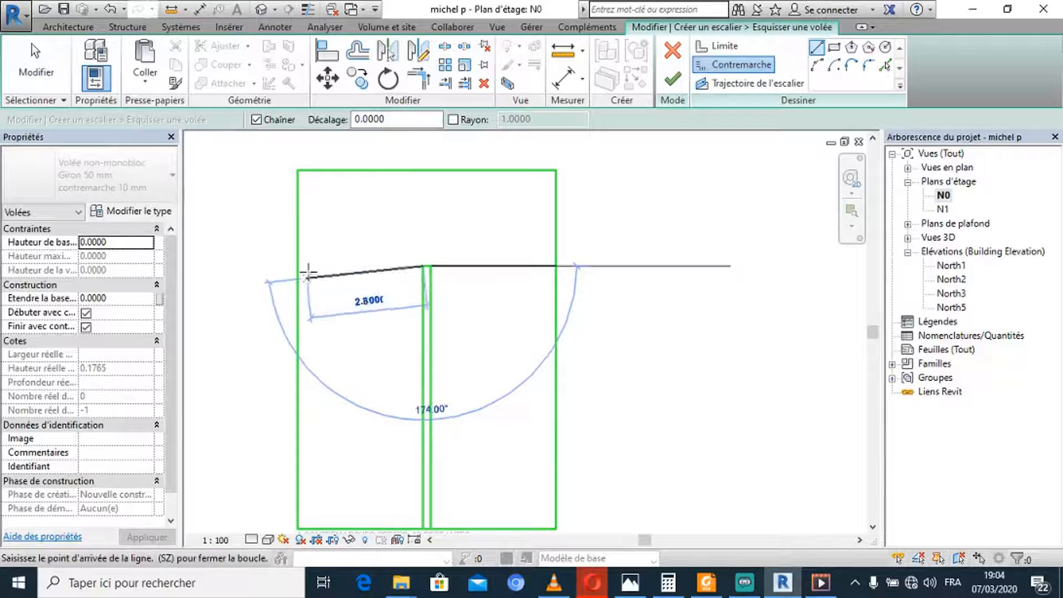
left_click(298, 266)
key("Escape")
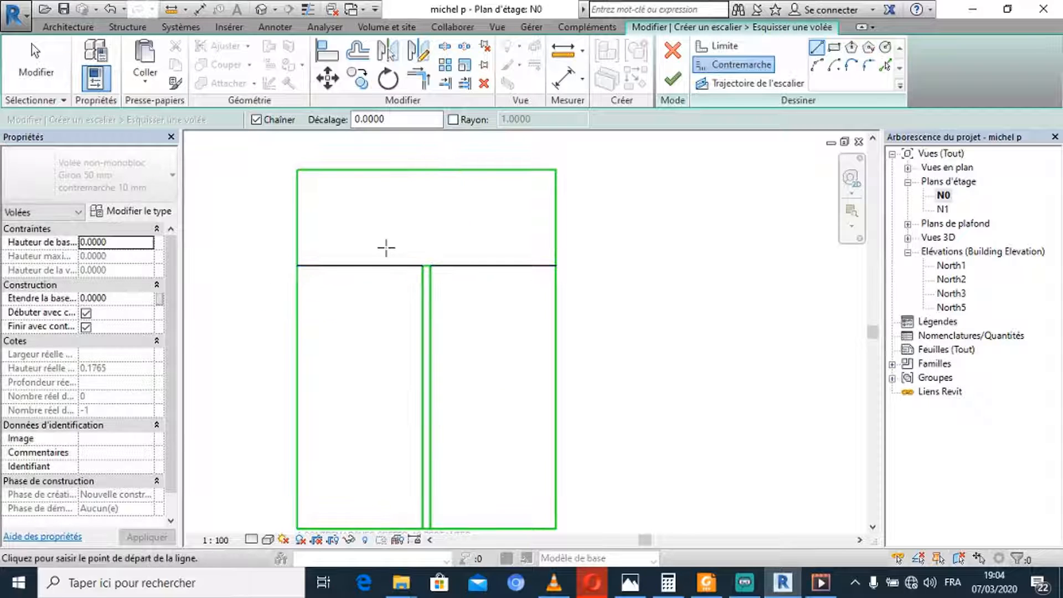
Step: Copy the right-hand riser line downwards ten times with Offset at 0.25 m spacing
left_click(357, 50)
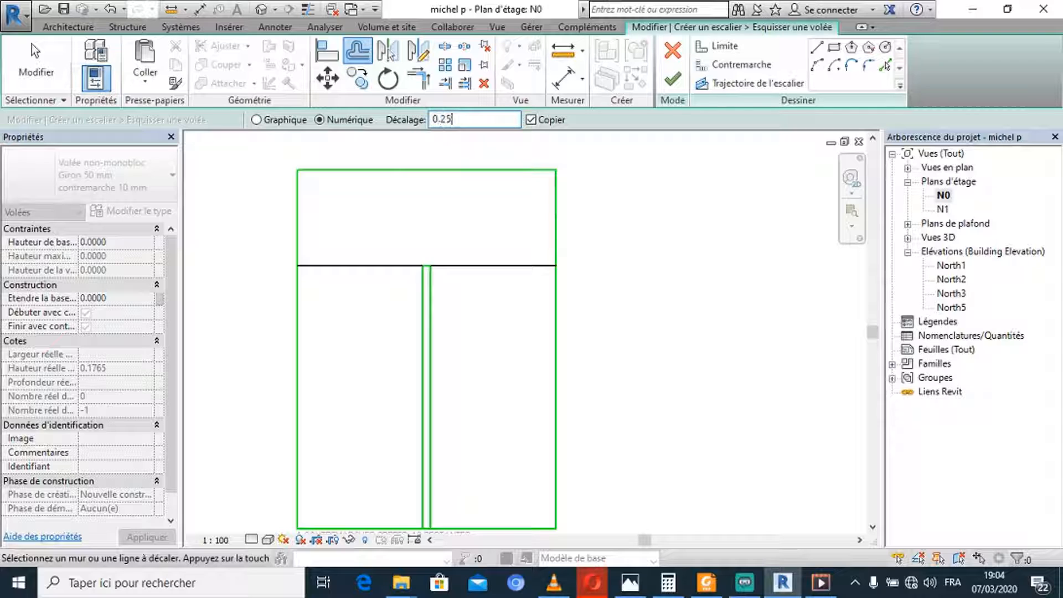
left_click(492, 272)
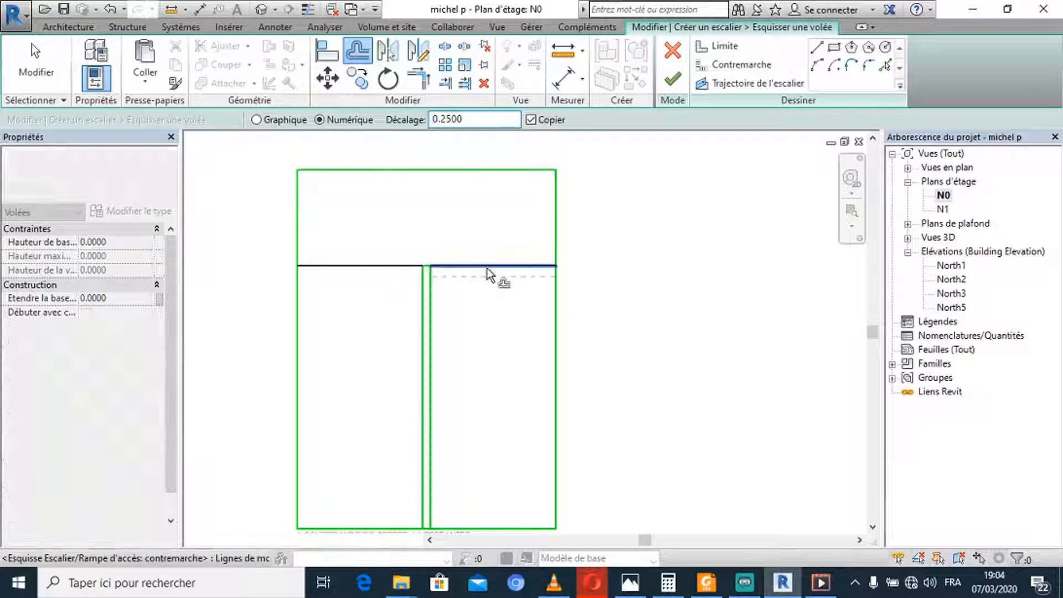
left_click(487, 290)
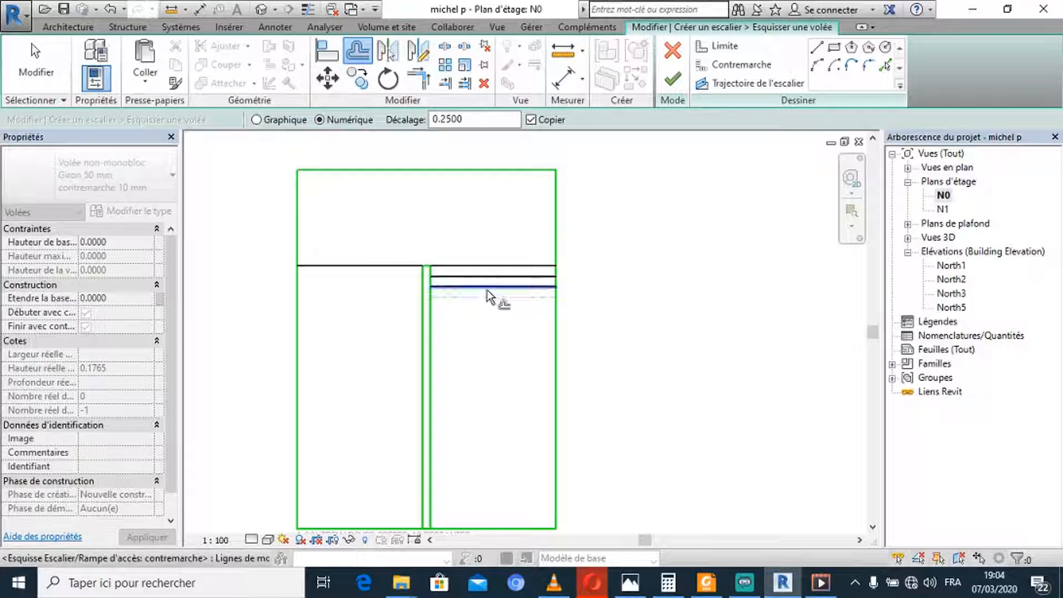
left_click(487, 301)
left_click(485, 299)
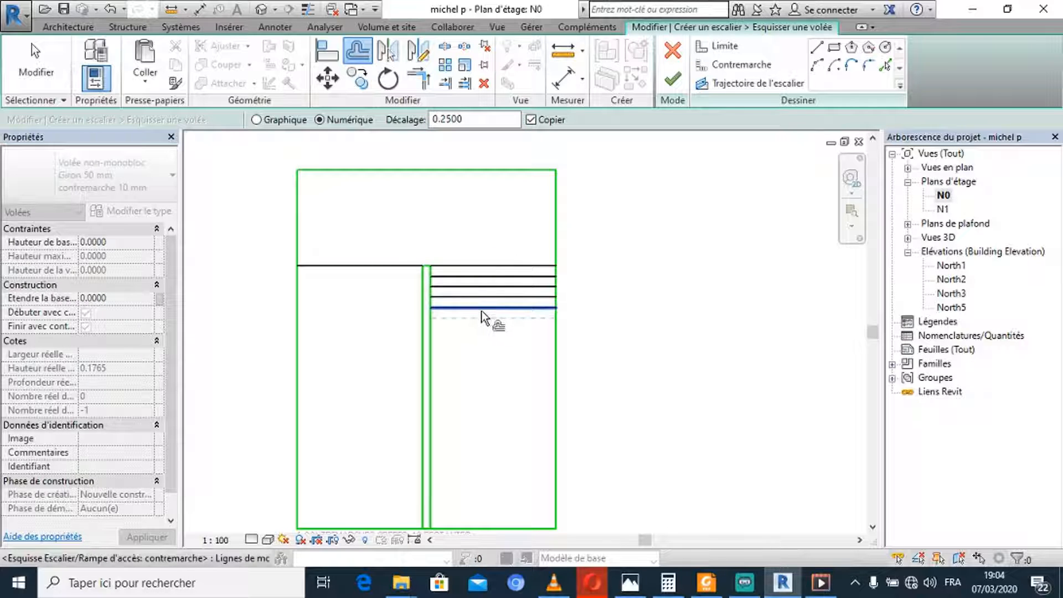
left_click(484, 309)
left_click(487, 331)
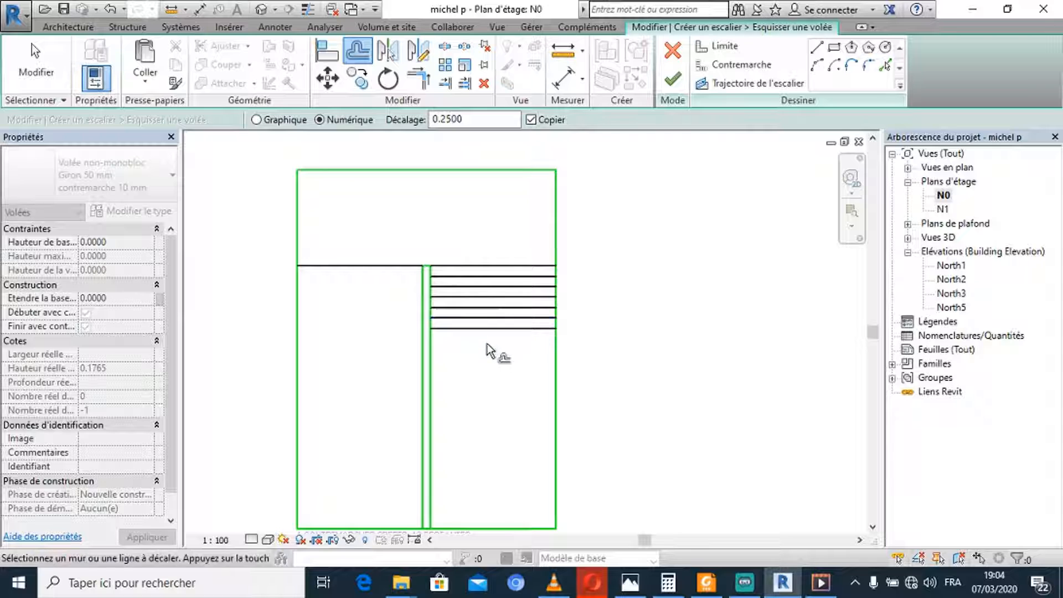
left_click(488, 340)
left_click(487, 350)
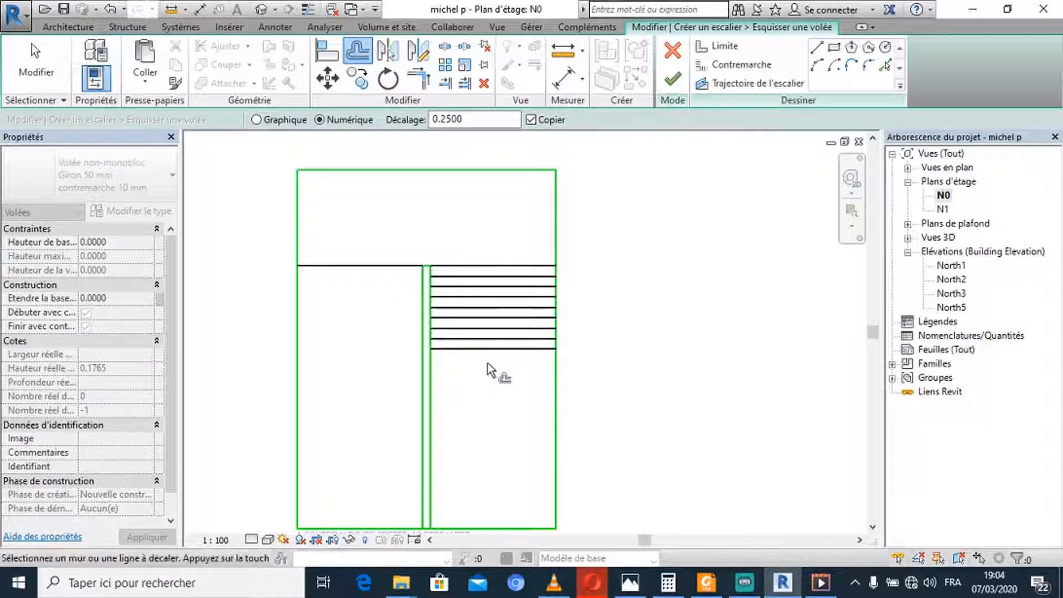
left_click(488, 361)
left_click(481, 361)
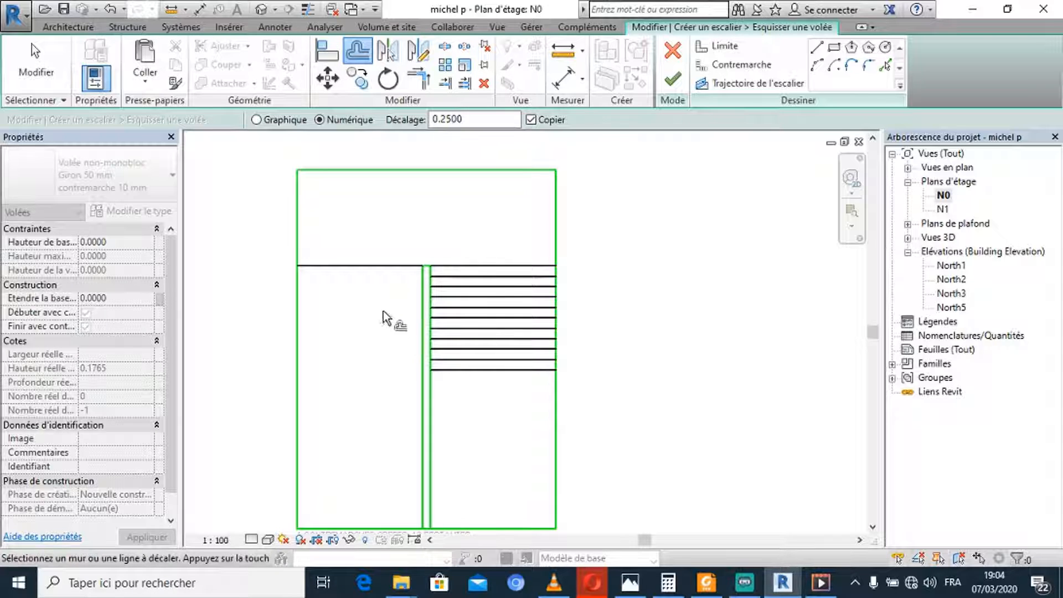
Step: Copy the left-hand riser line downwards ten times at the 0.25 m offset, matching the right-hand flight
left_click(376, 270)
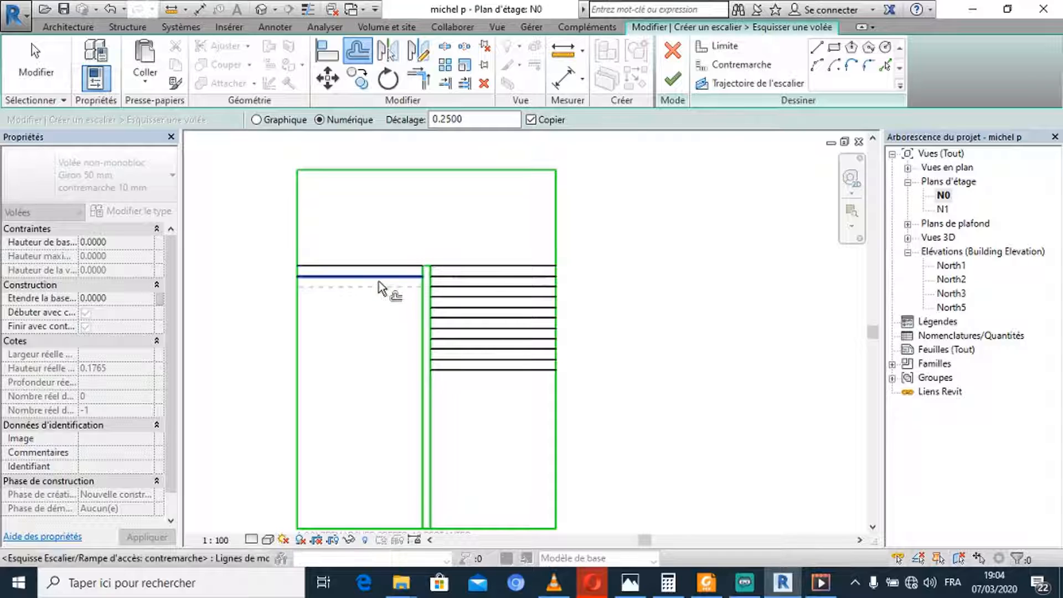
left_click(379, 281)
left_click(377, 291)
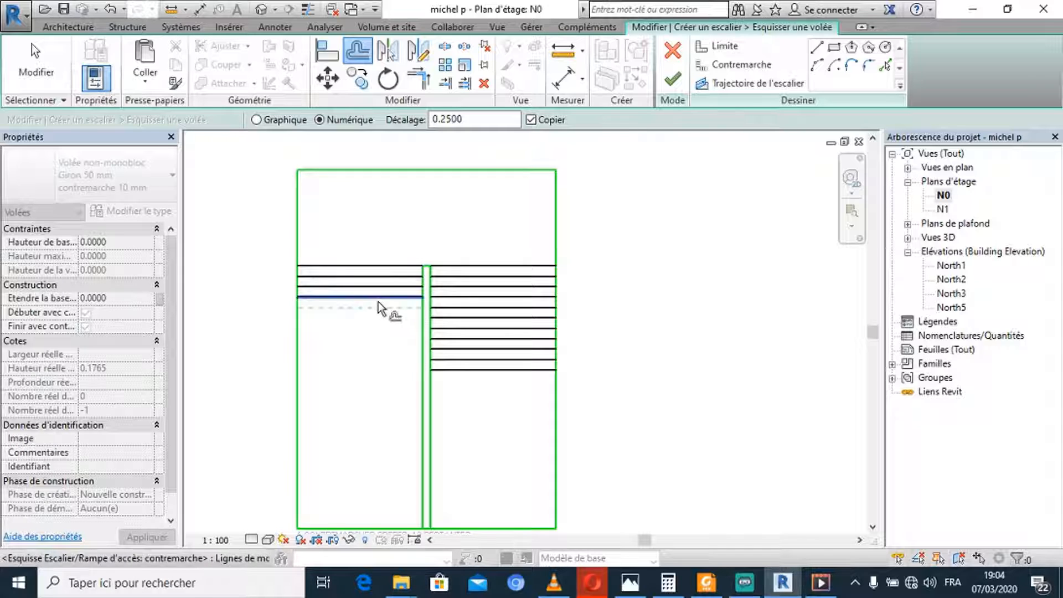
left_click(378, 302)
left_click(380, 311)
left_click(381, 322)
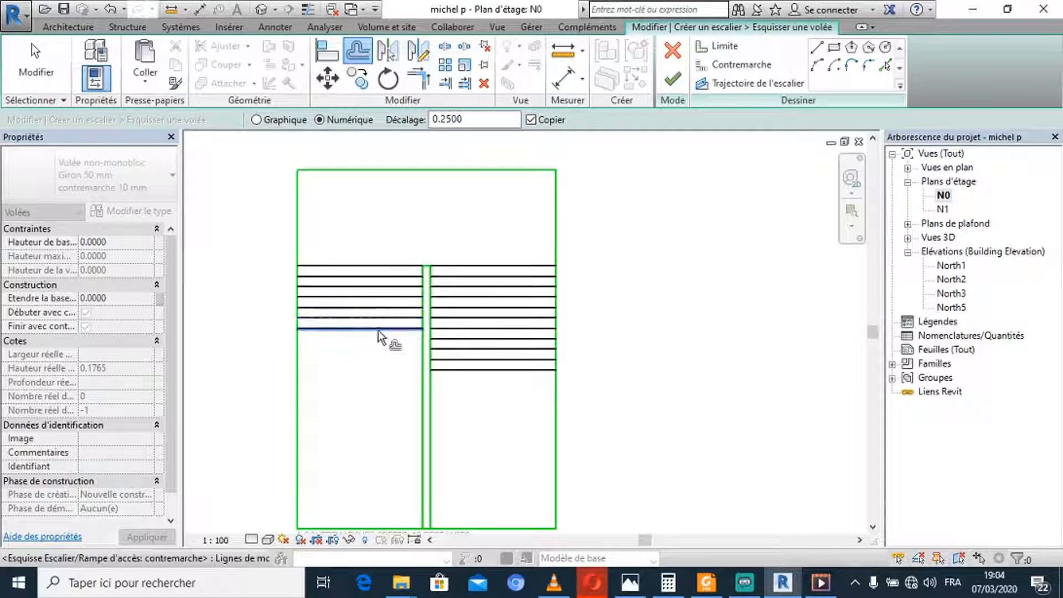
left_click(377, 333)
left_click(373, 343)
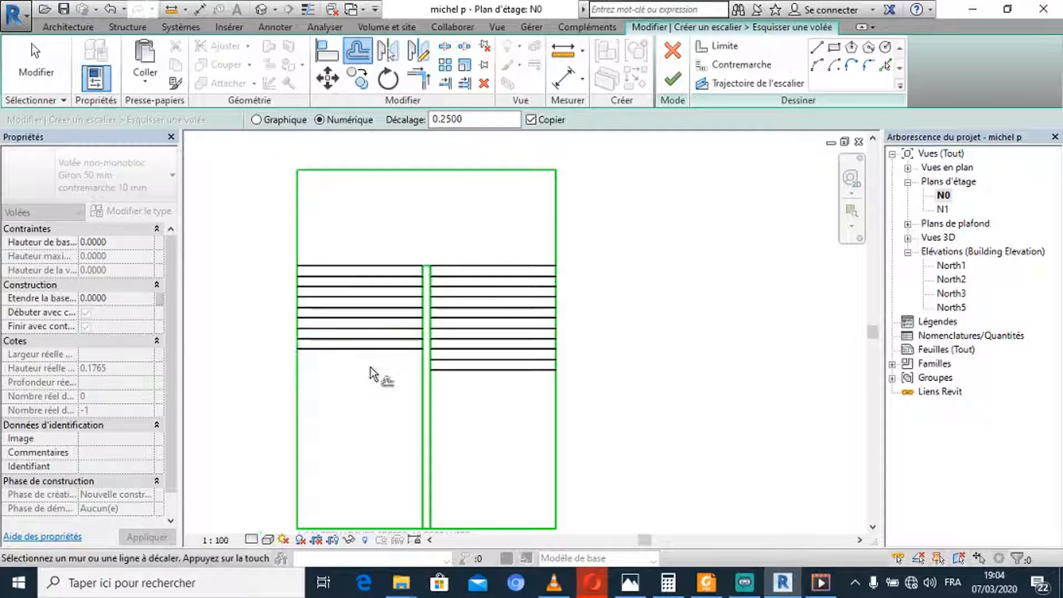
scroll(374, 357, "up", 2)
scroll(386, 363, "up", 2)
left_click(390, 334)
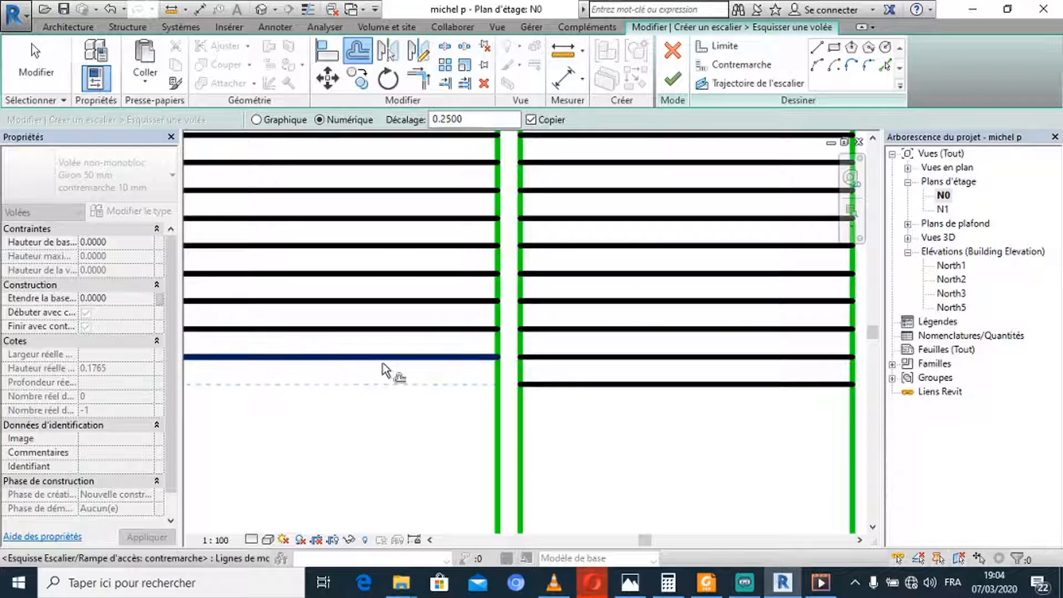
left_click(385, 368)
scroll(386, 368, "down", 4)
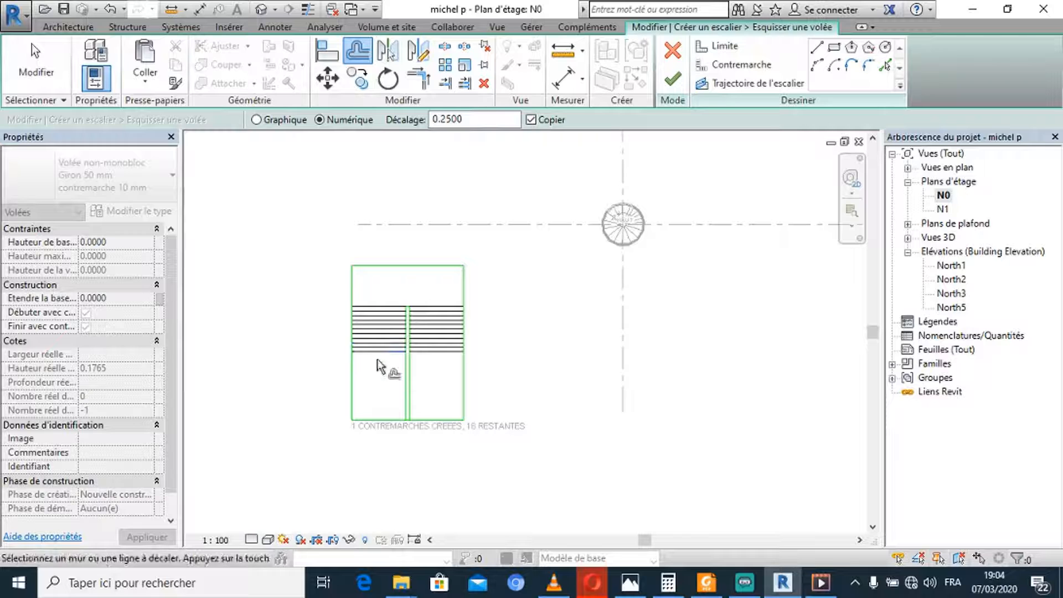
key("Escape")
scroll(369, 367, "up", 3)
key("Escape")
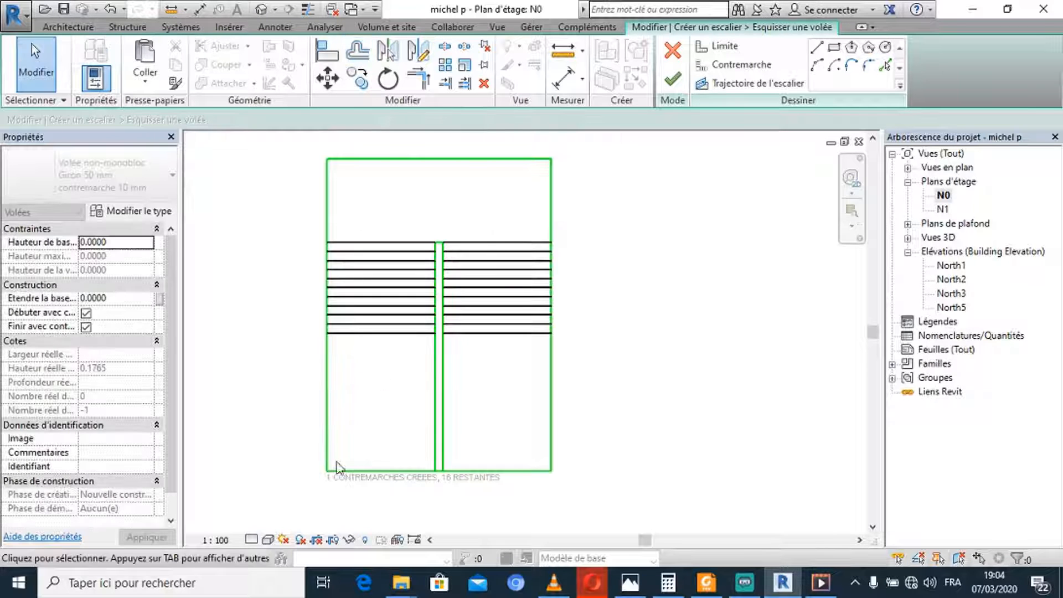
Step: Delete the rectangle's bottom boundary line and trim both inner boundary lines to corners with the lowest riser of each flight
left_click(354, 469)
key("Delete")
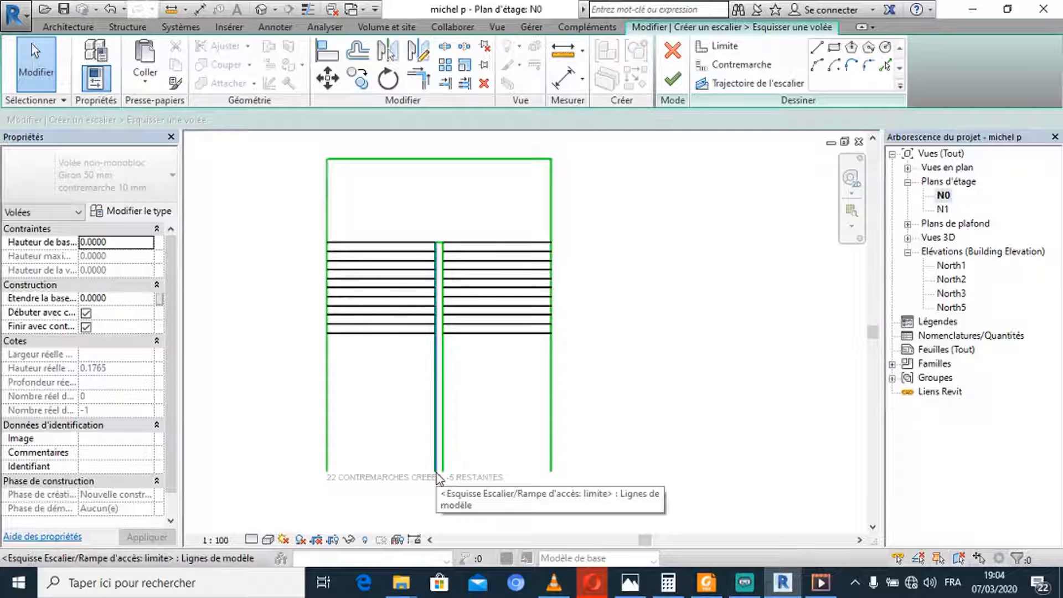
scroll(416, 421, "up", 3)
scroll(418, 421, "up", 1)
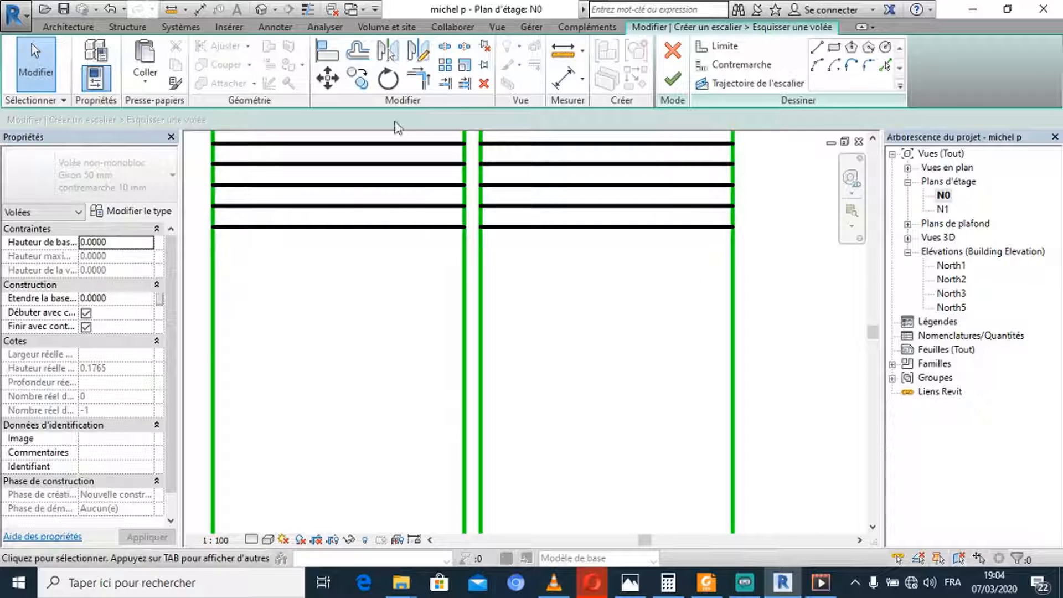
left_click(413, 87)
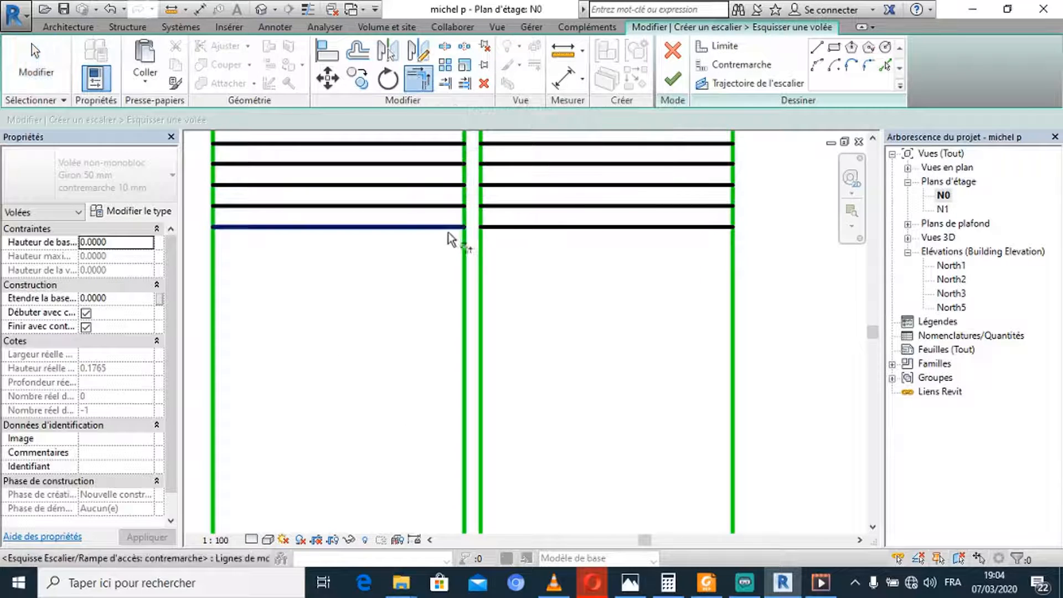
left_click(462, 220)
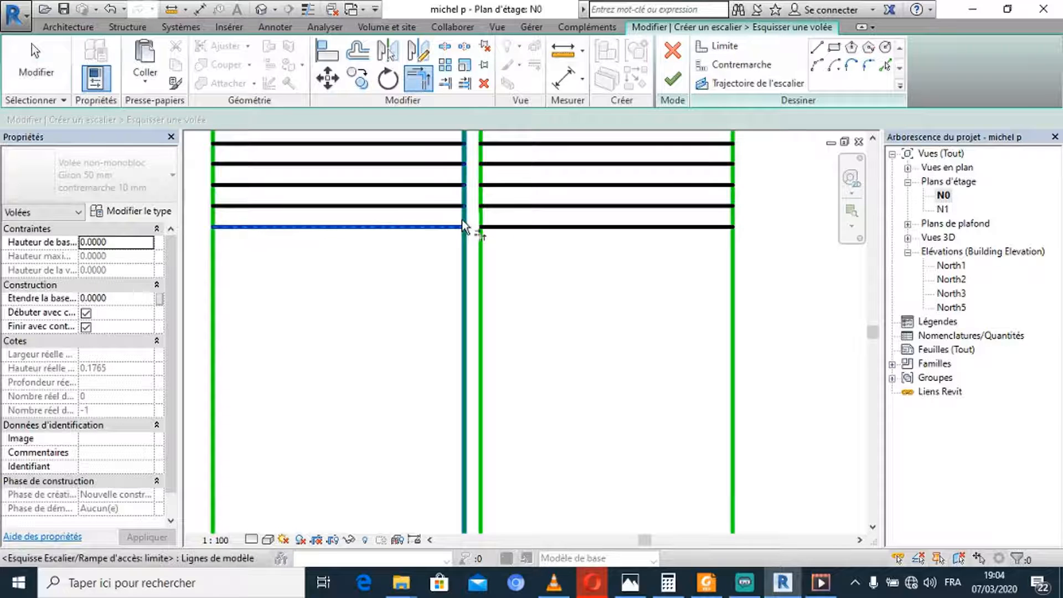
left_click(461, 220)
scroll(458, 227, "down", 1)
scroll(460, 232, "up", 2)
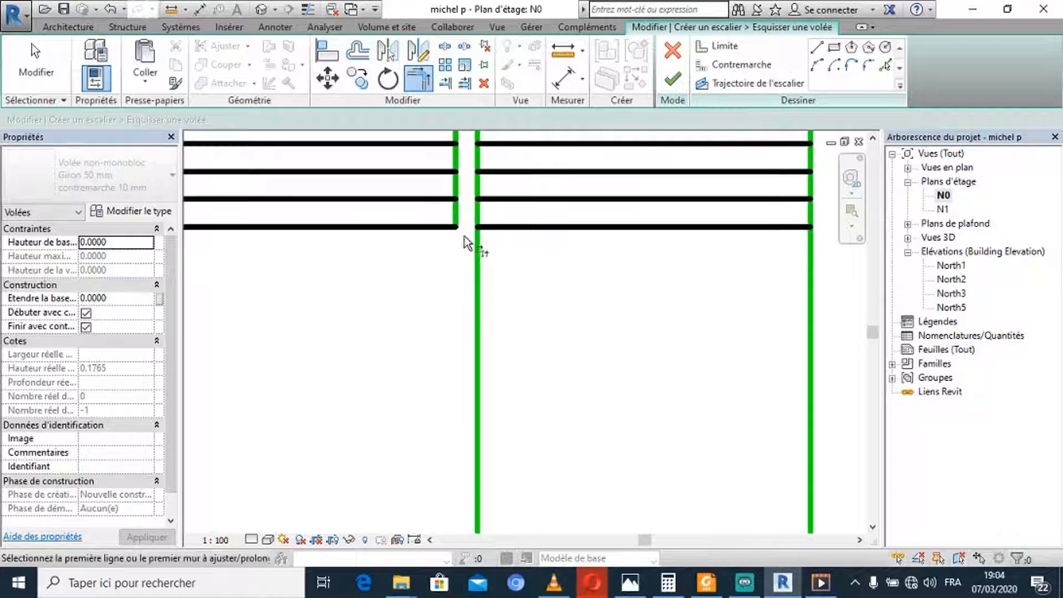
left_click(478, 218)
scroll(481, 243, "down", 3)
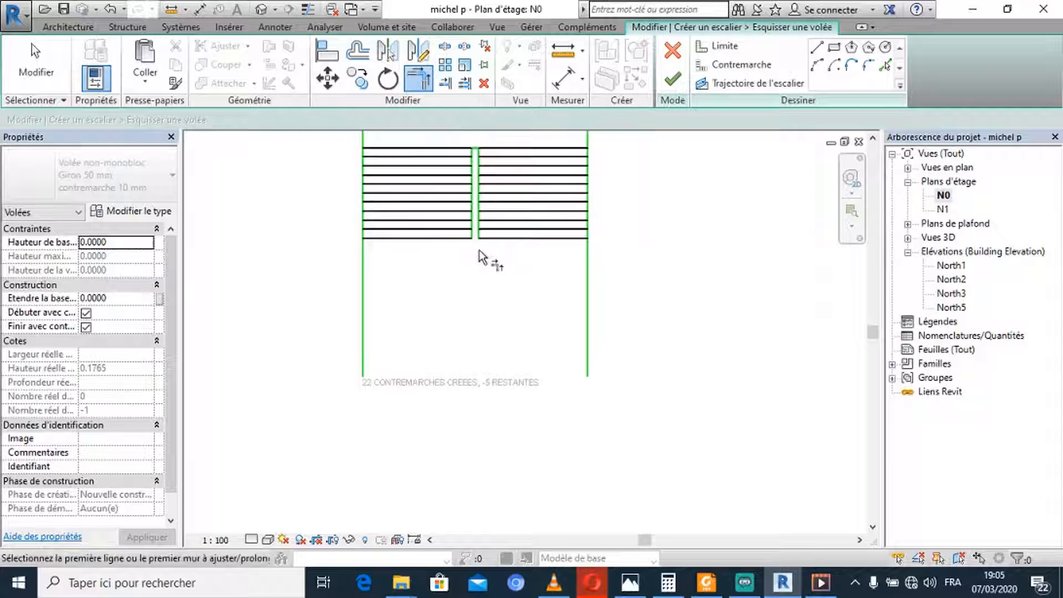
Step: Trim the two outer boundary lines to corners with the lowest risers, removing the portions below the flights
scroll(424, 274, "up", 2)
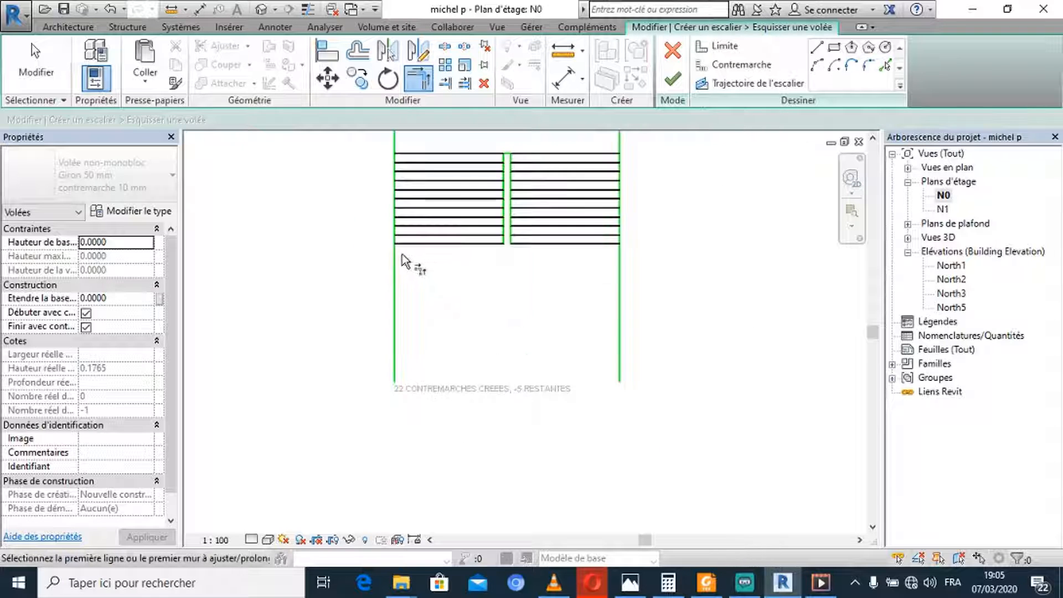
left_click(403, 265)
scroll(420, 270, "down", 2)
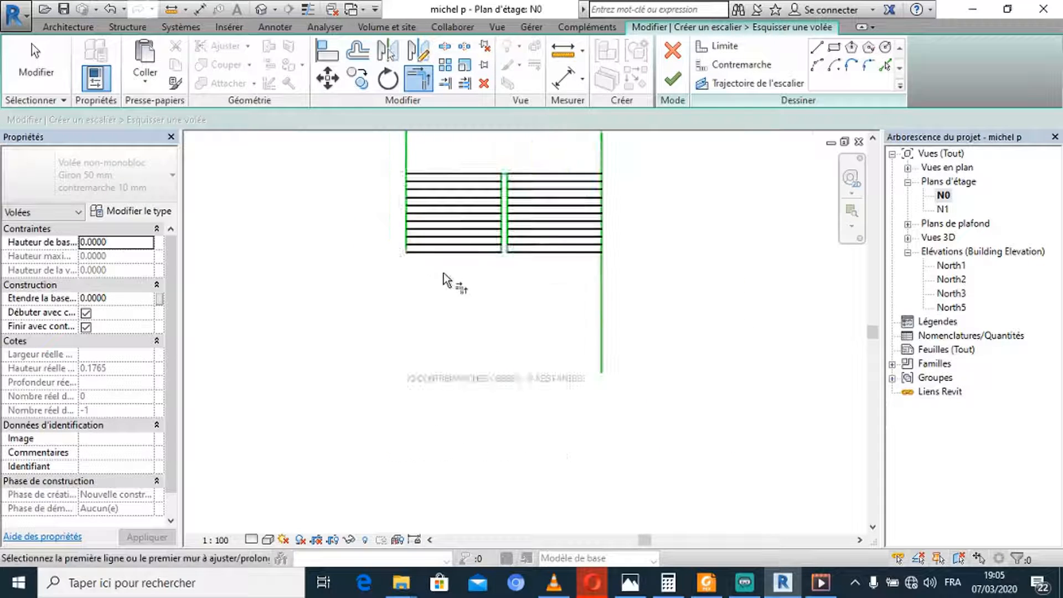
scroll(444, 277, "up", 3)
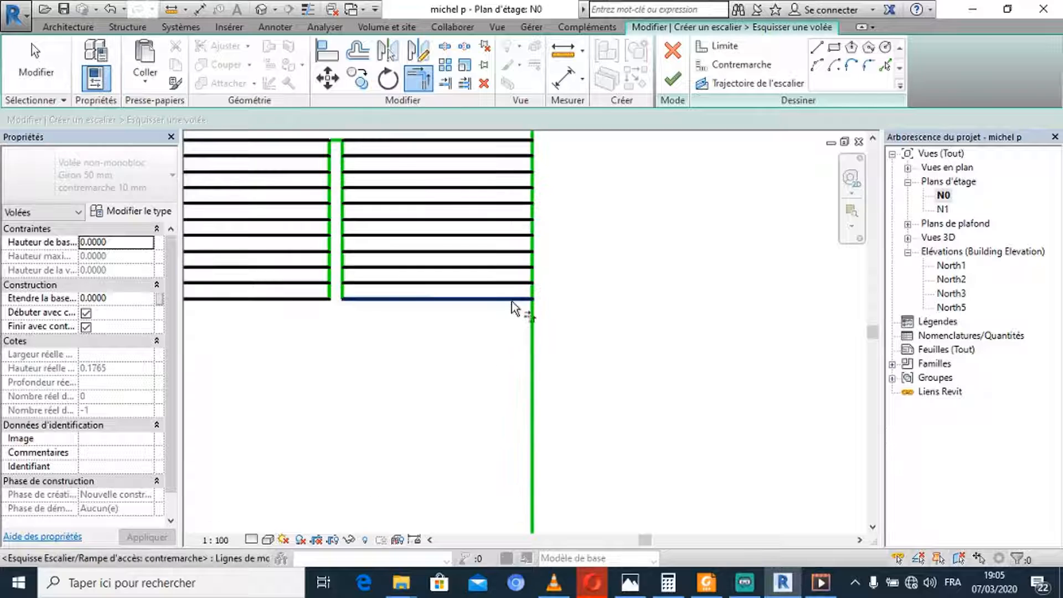
left_click(512, 299)
left_click(531, 295)
scroll(526, 309, "down", 2)
scroll(523, 337, "down", 2)
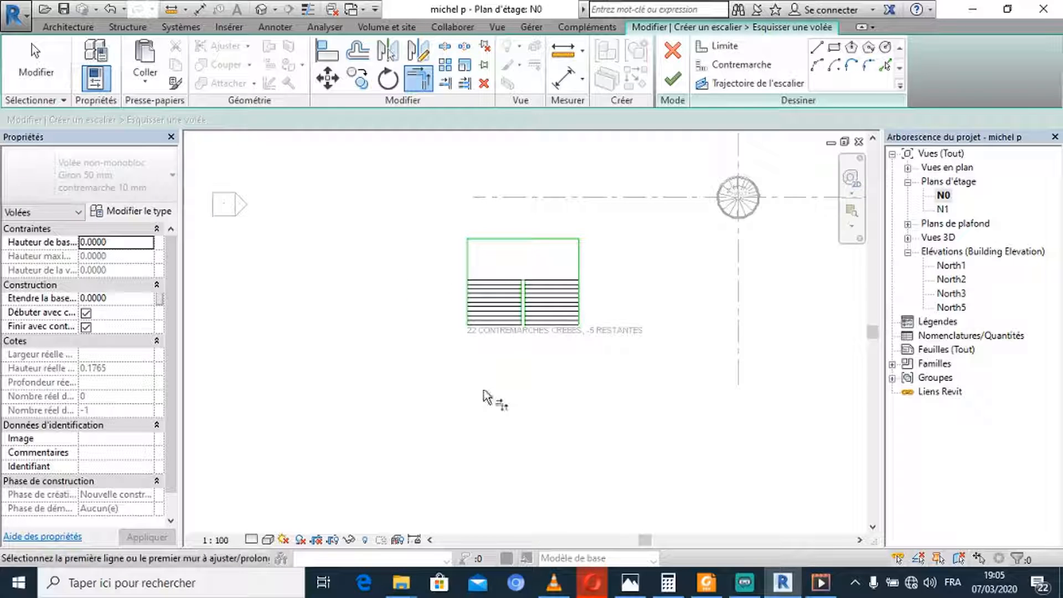
Step: Draw the stair path from the left flight's lowest riser up about 3.7 m, across the landing and down to the right flight's lowest riser
scroll(580, 352, "up", 2)
middle_click_drag(576, 351, 581, 437)
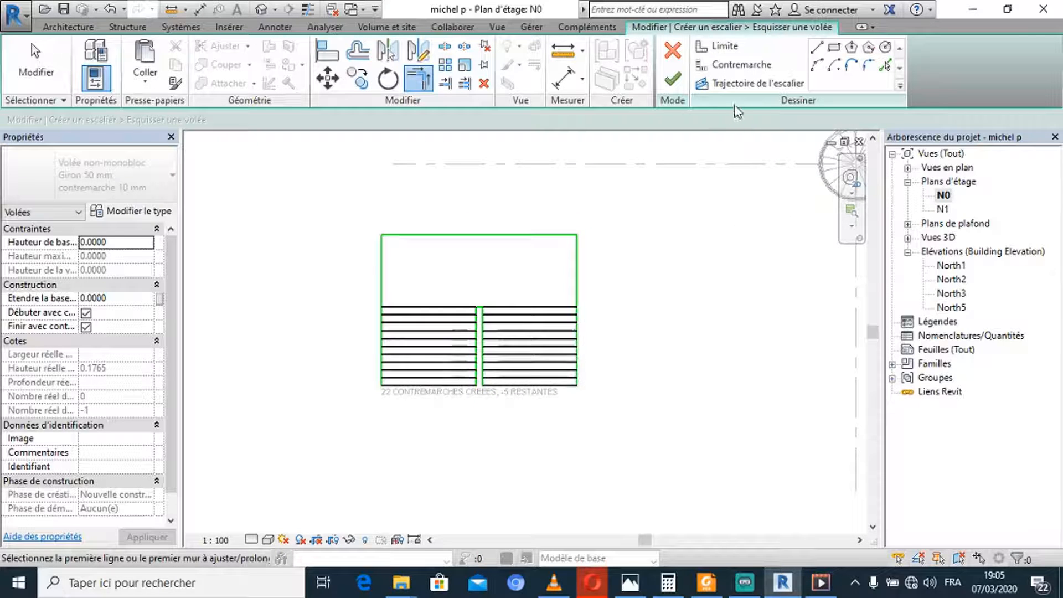
left_click(756, 86)
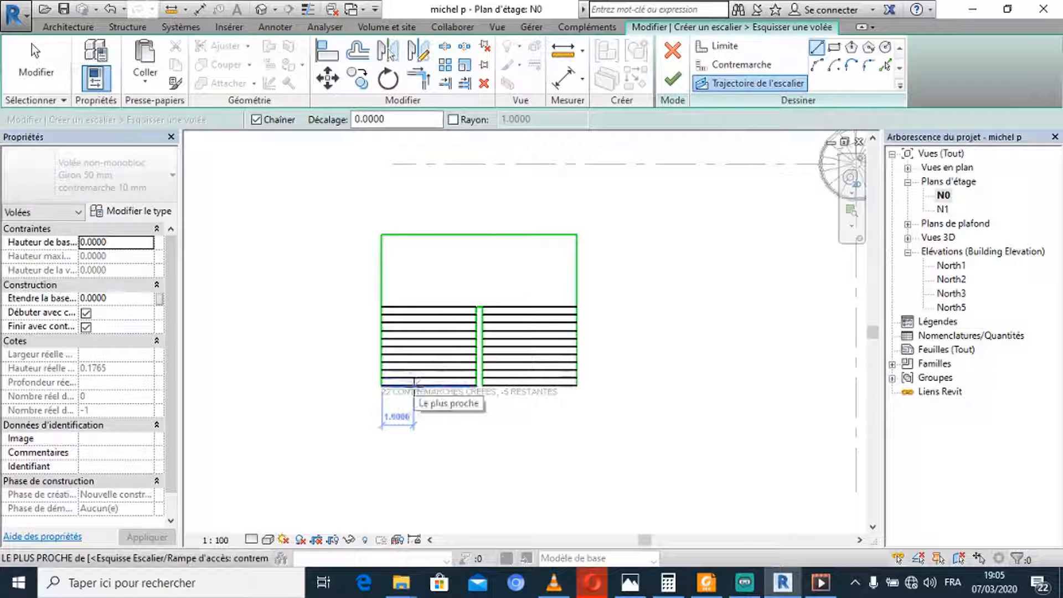
scroll(423, 385, "up", 1)
left_click(433, 385)
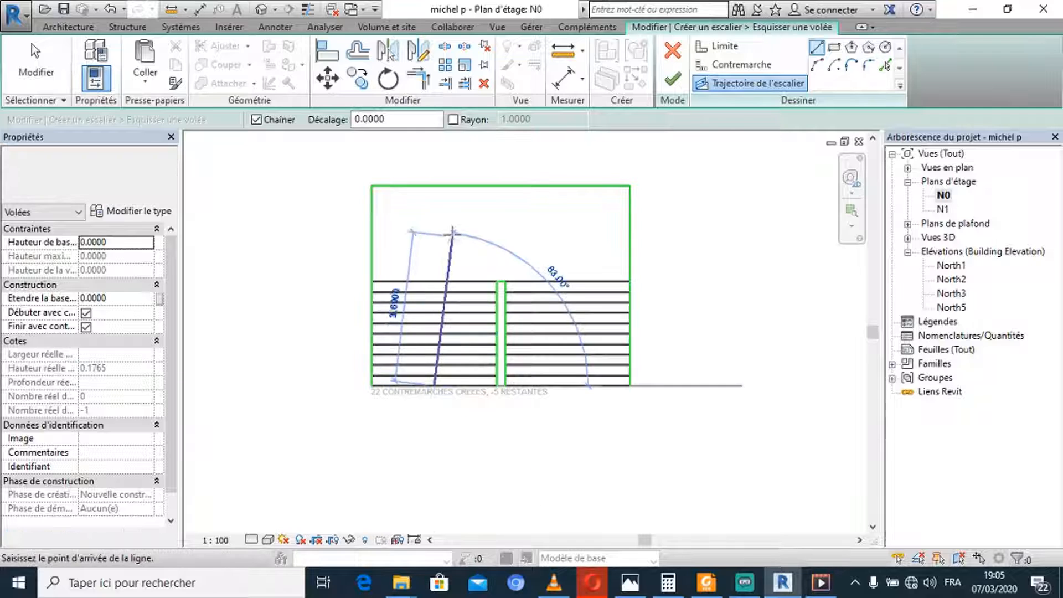
left_click(435, 231)
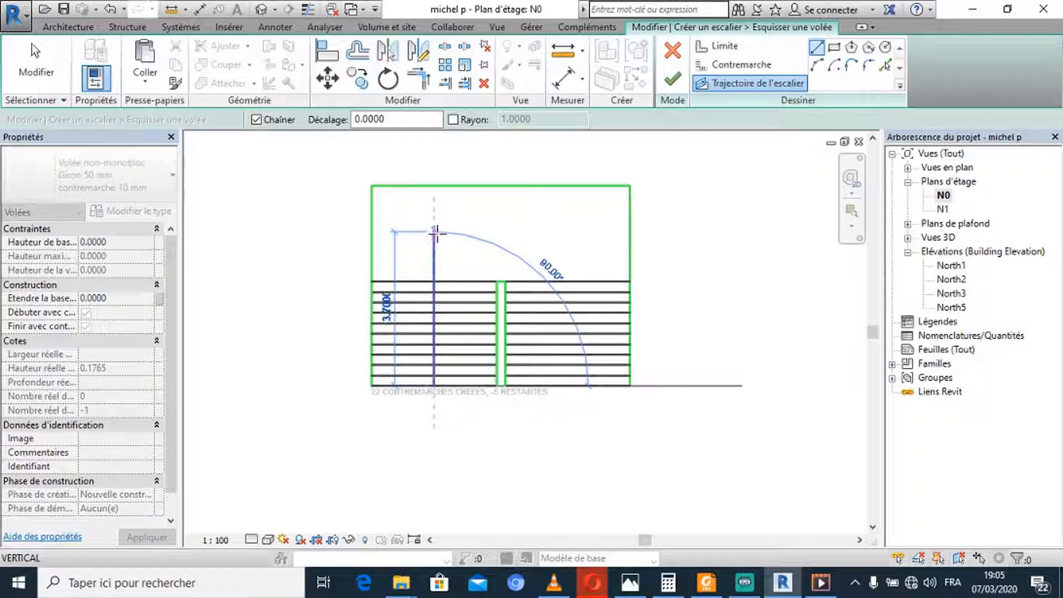
left_click(569, 231)
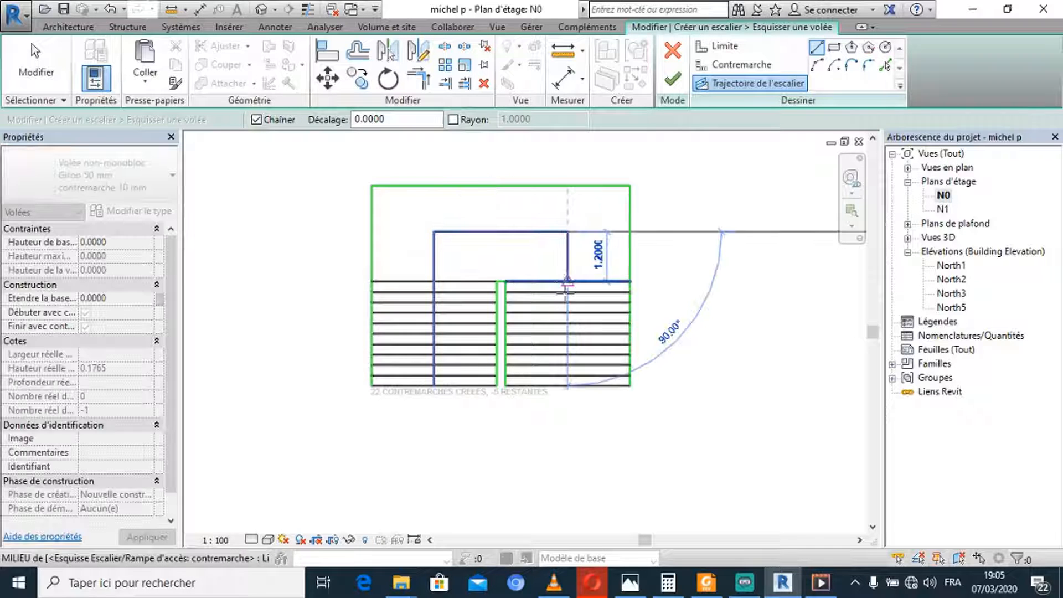
left_click(566, 384)
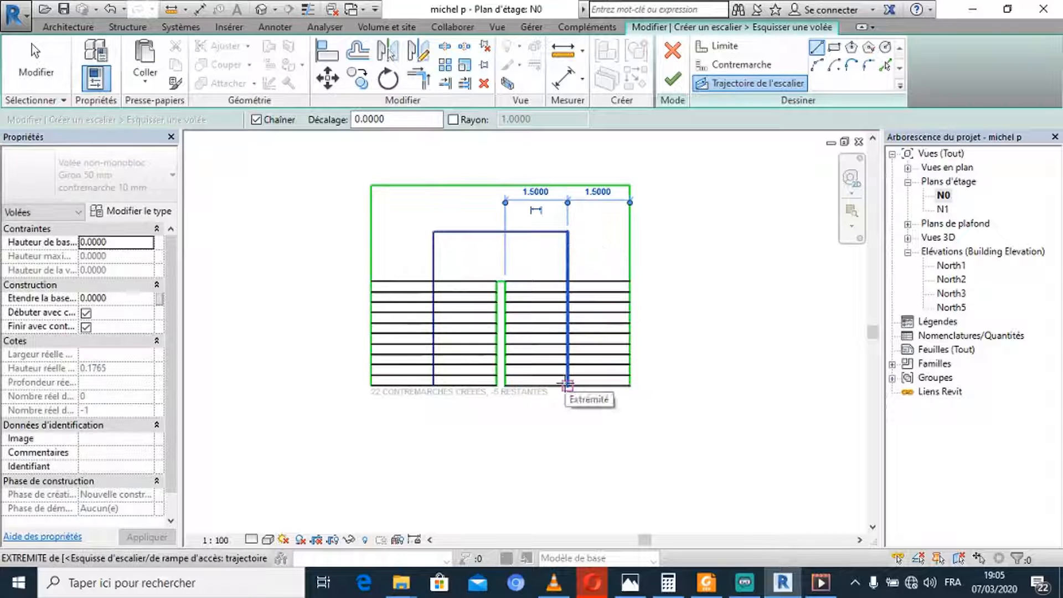
Step: Finish the run sketch, complete the U-shaped stair and dismiss the railing slope warning
scroll(565, 390, "down", 3)
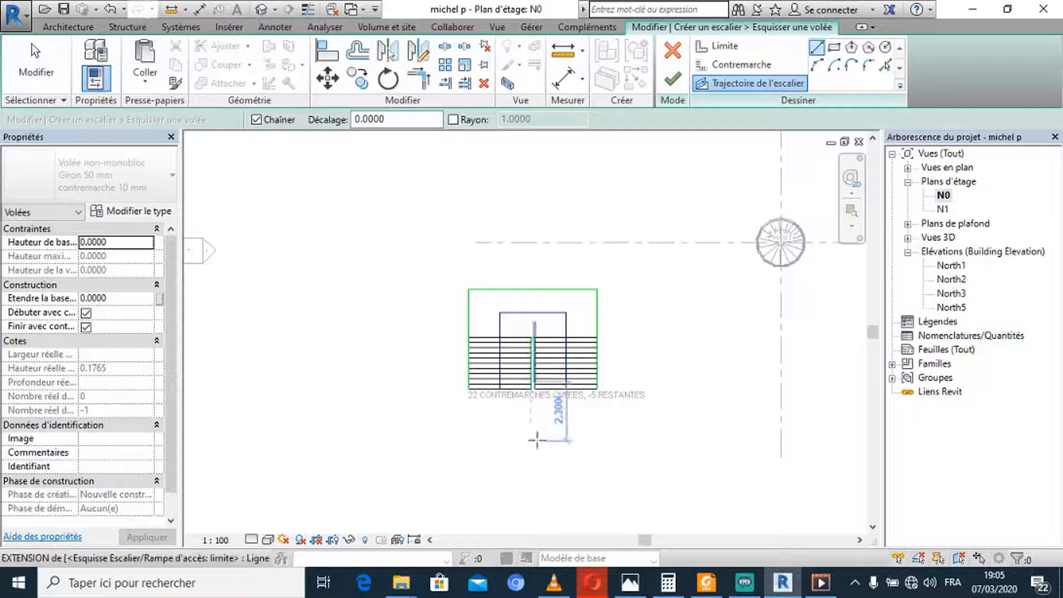
scroll(536, 441, "up", 2)
middle_click_drag(587, 416, 583, 432)
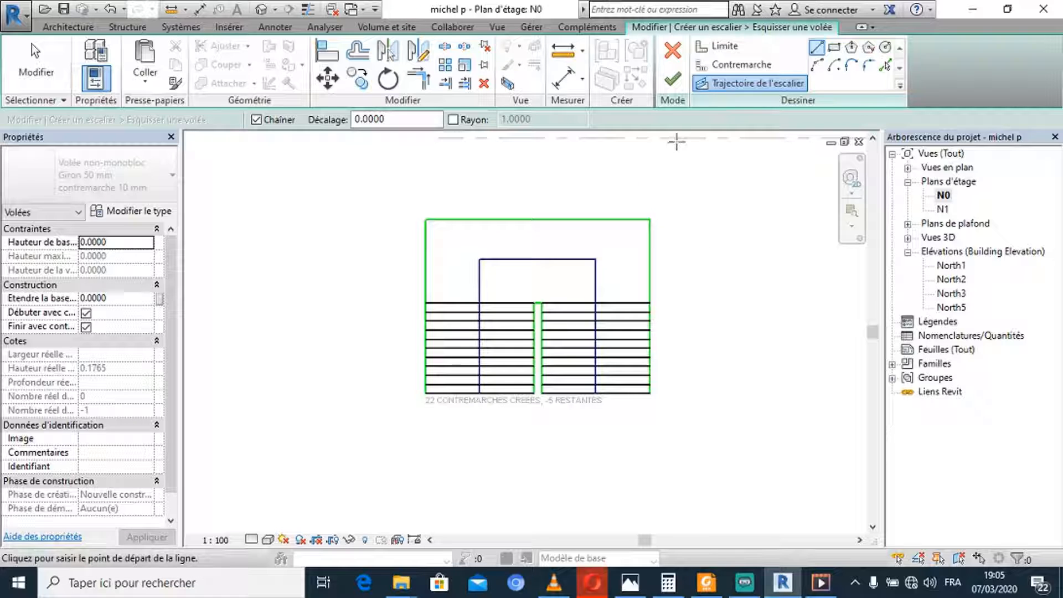
left_click(671, 86)
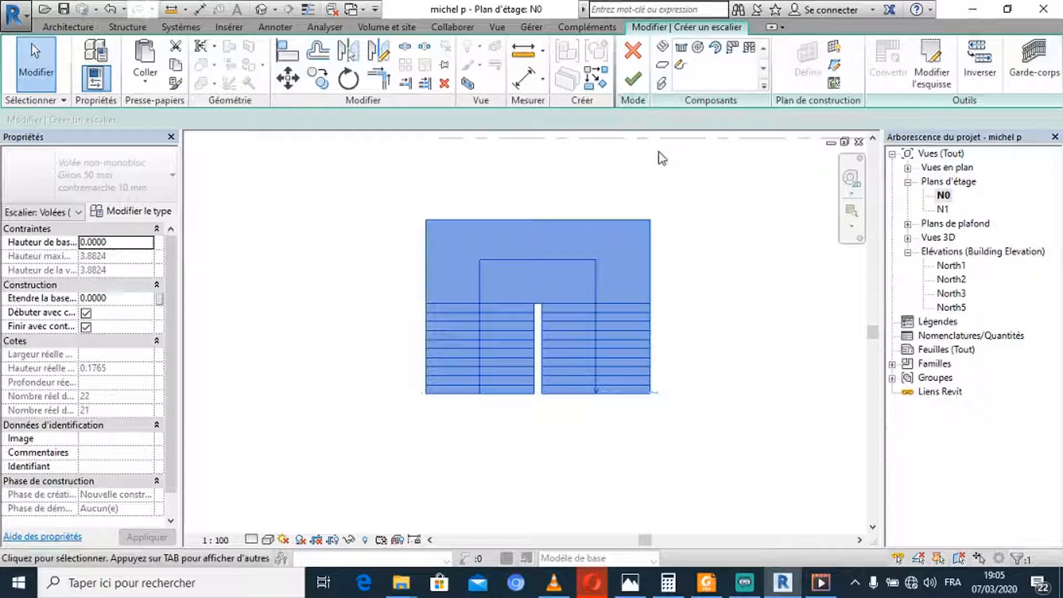
left_click(632, 81)
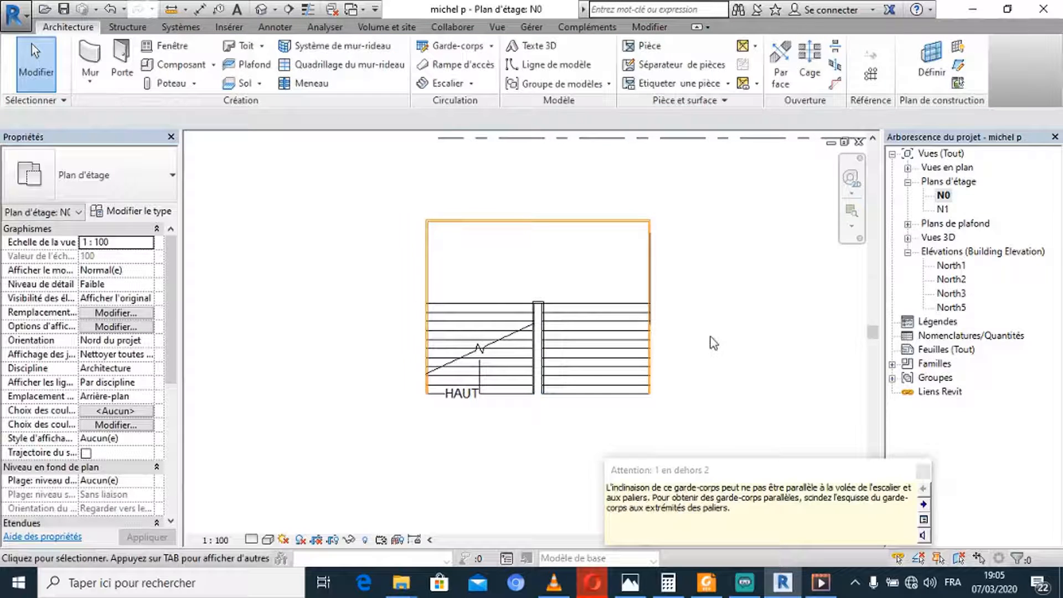
left_click(713, 343)
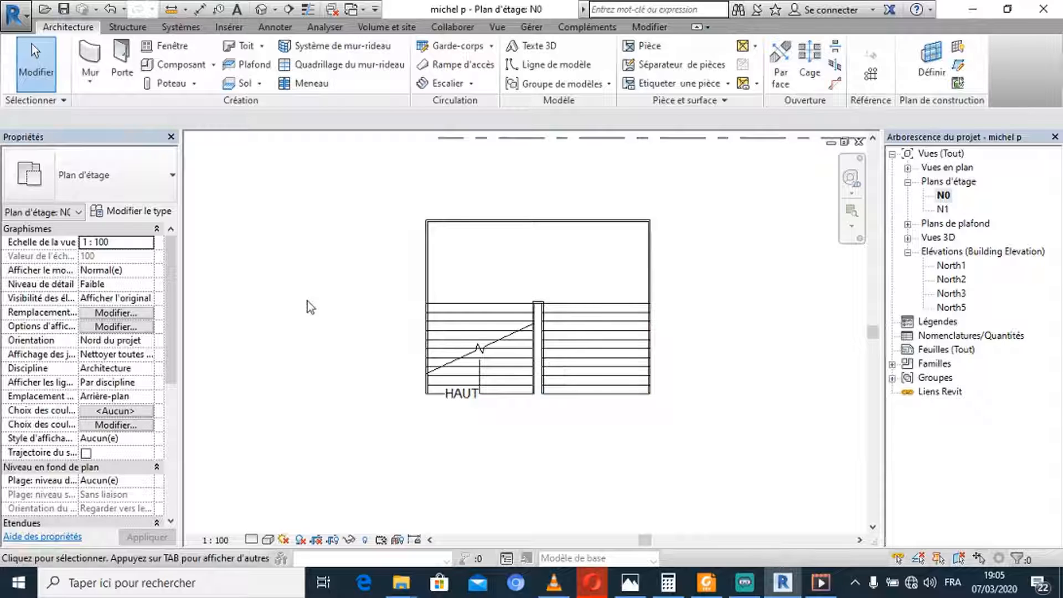
Step: Examine the U-shaped stair's flights, landing and railings from several angles in the 3D view
left_click(263, 10)
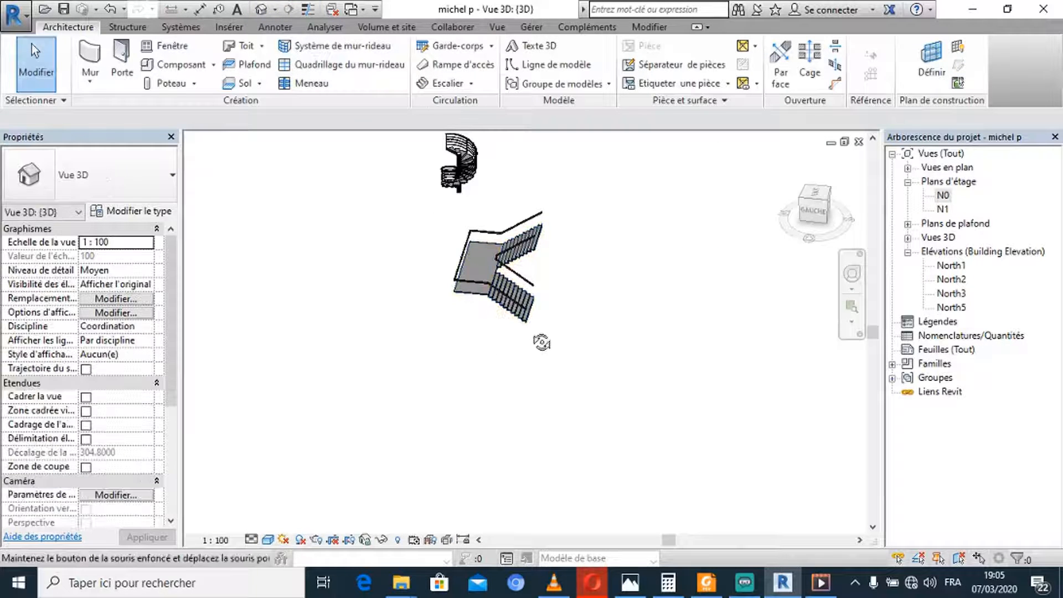
middle_click_drag(541, 339, 441, 313, "shift")
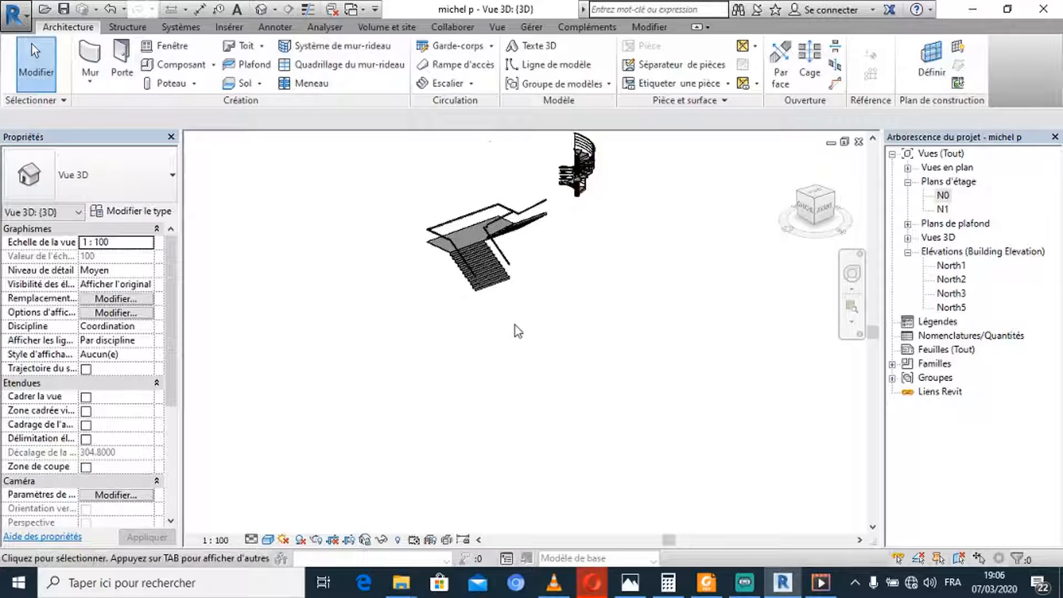
scroll(514, 326, "up", 2)
middle_click_drag(443, 231, 525, 327, "shift")
middle_click_drag(494, 353, 462, 321, "shift")
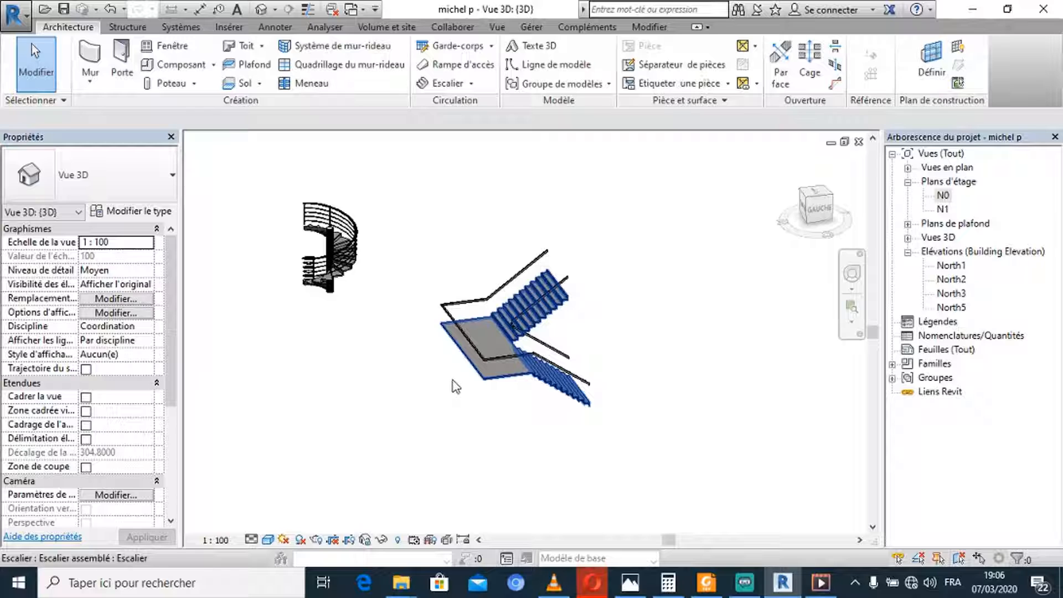
scroll(549, 324, "up", 5)
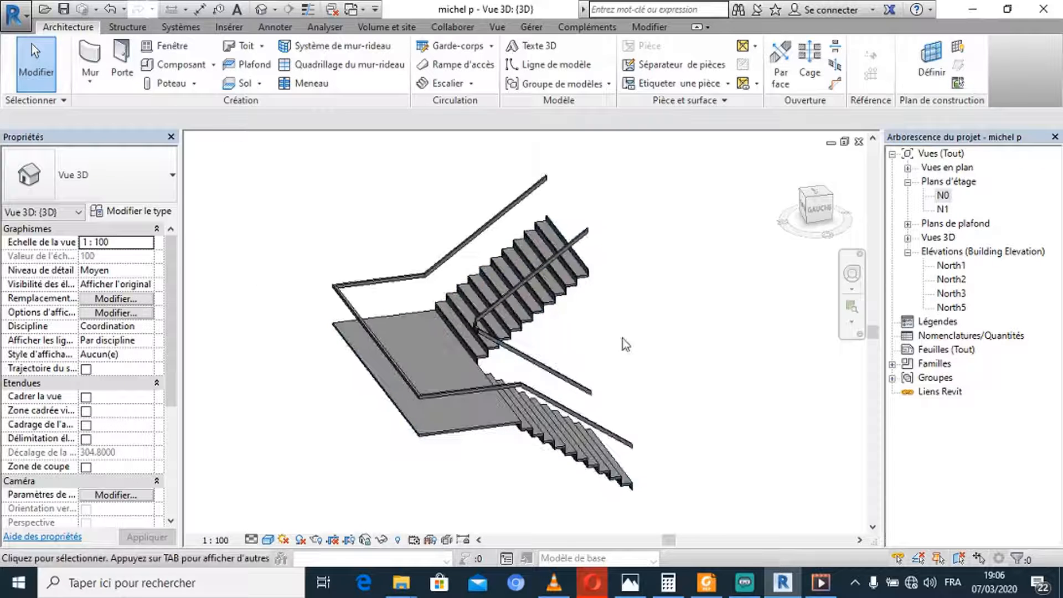
scroll(622, 337, "up", 3)
scroll(625, 343, "down", 3)
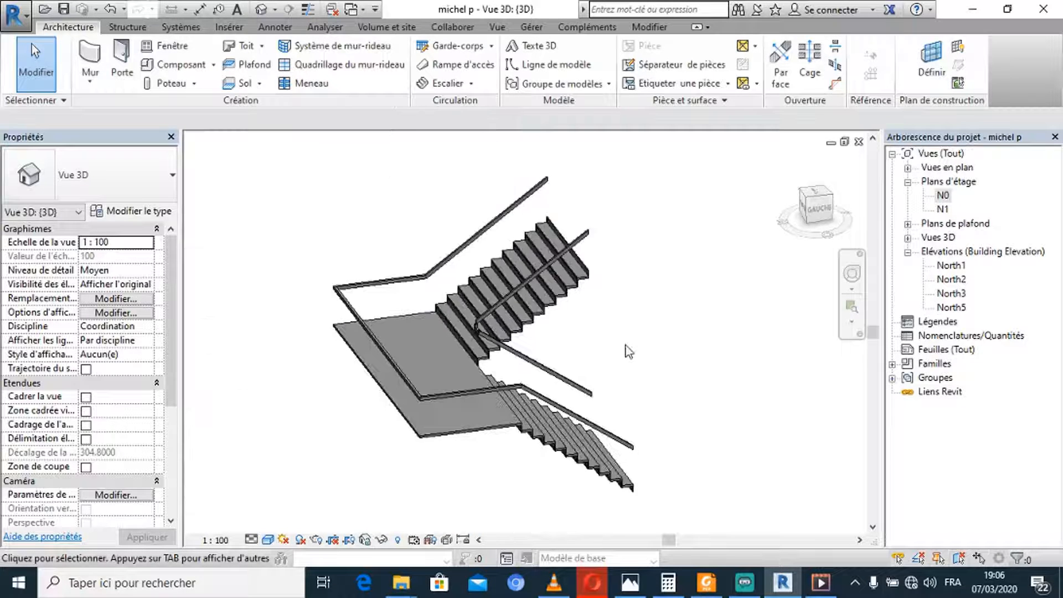
scroll(631, 354, "down", 3)
scroll(659, 371, "up", 2)
scroll(683, 387, "down", 2)
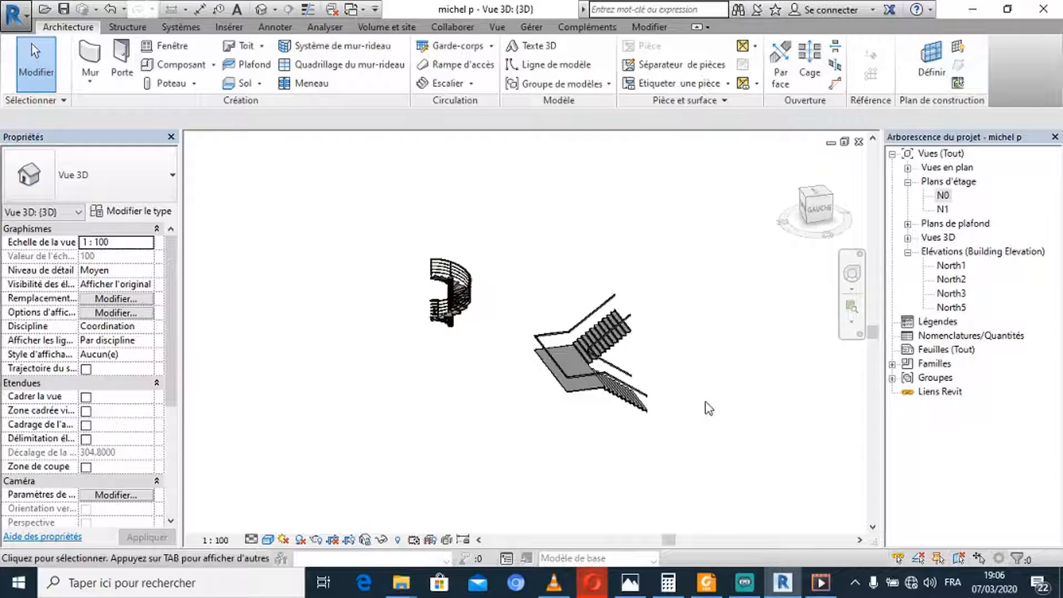
middle_click_drag(708, 408, 585, 414, "shift")
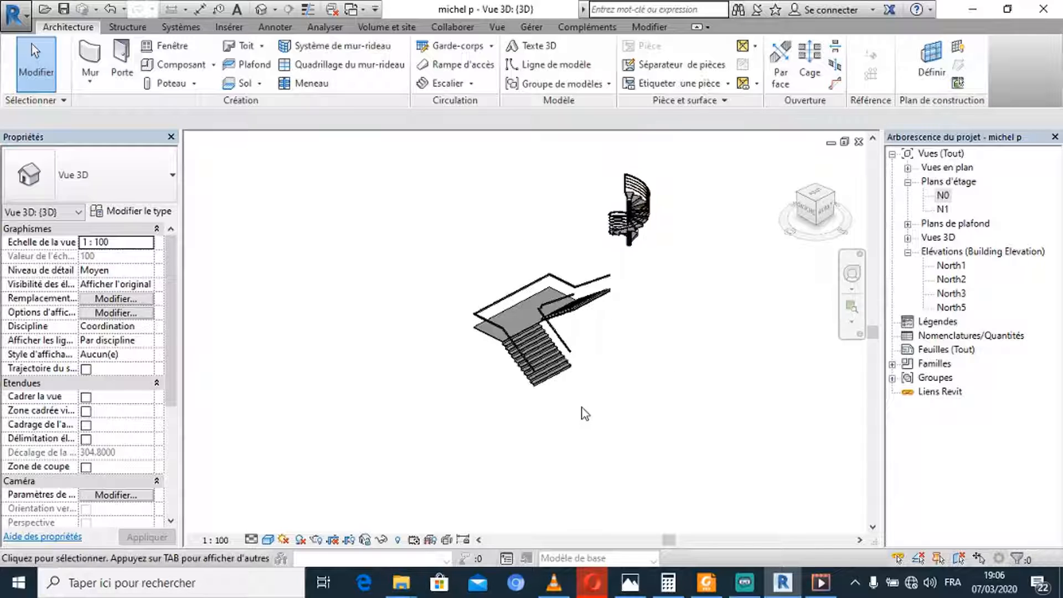